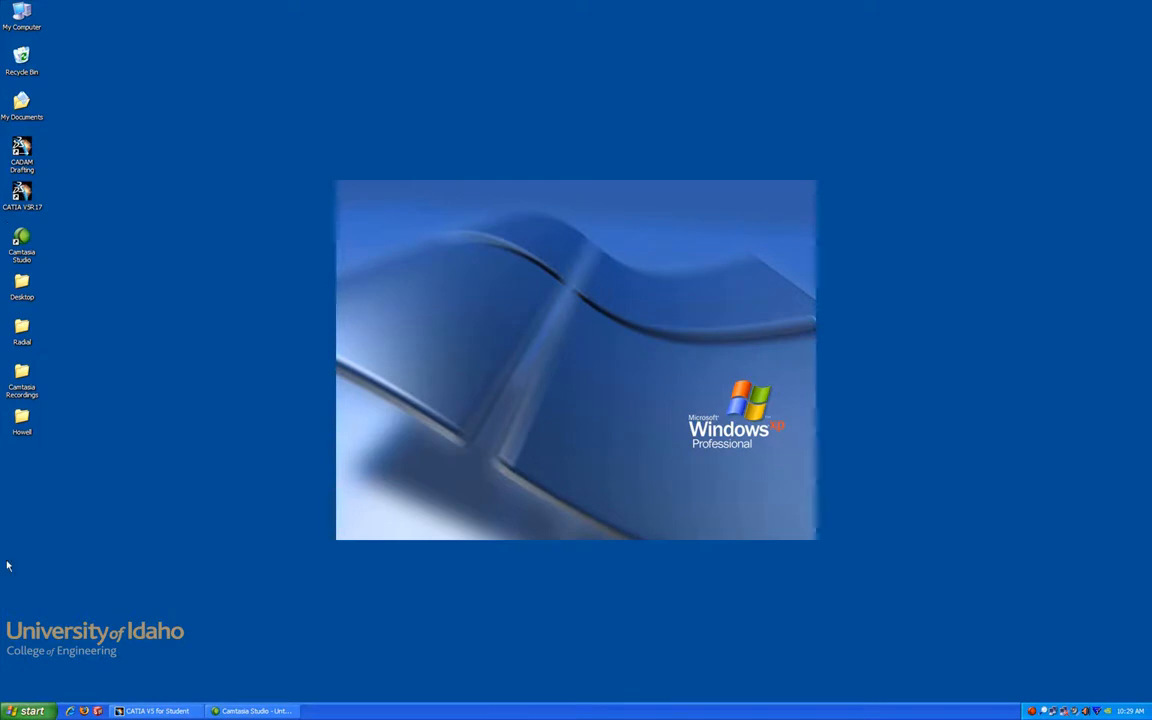
Step: Launch CATIA V5R17 from the Windows Start menu
click(30, 711)
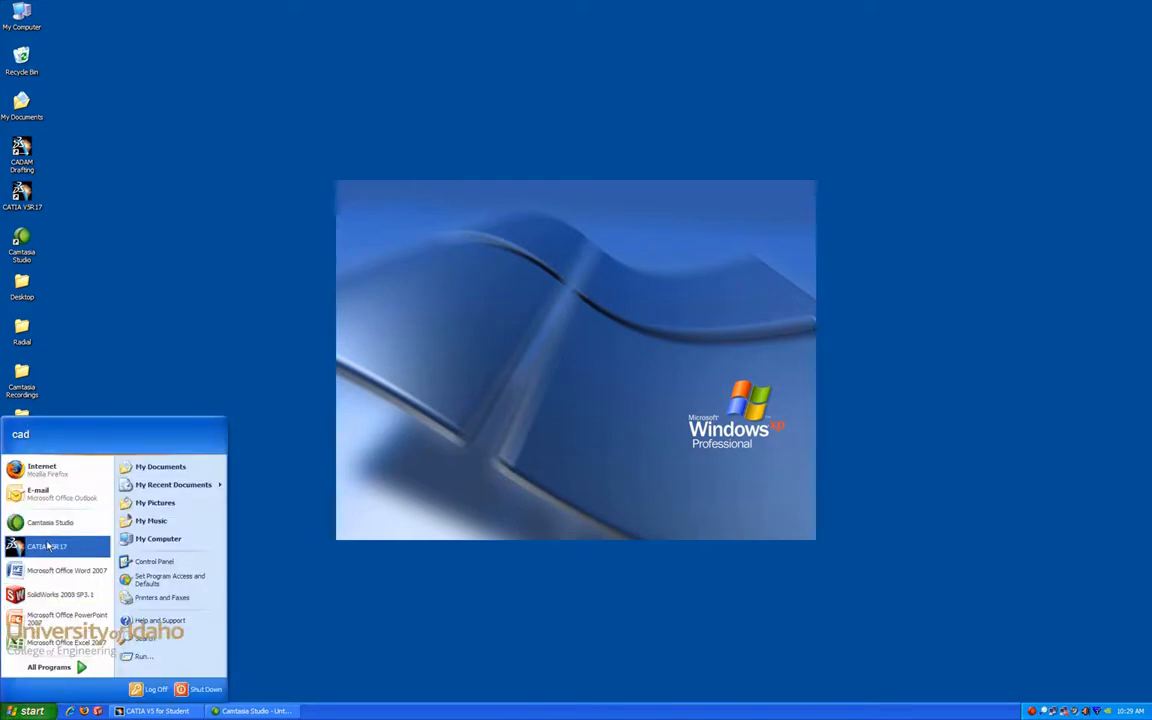
click(260, 632)
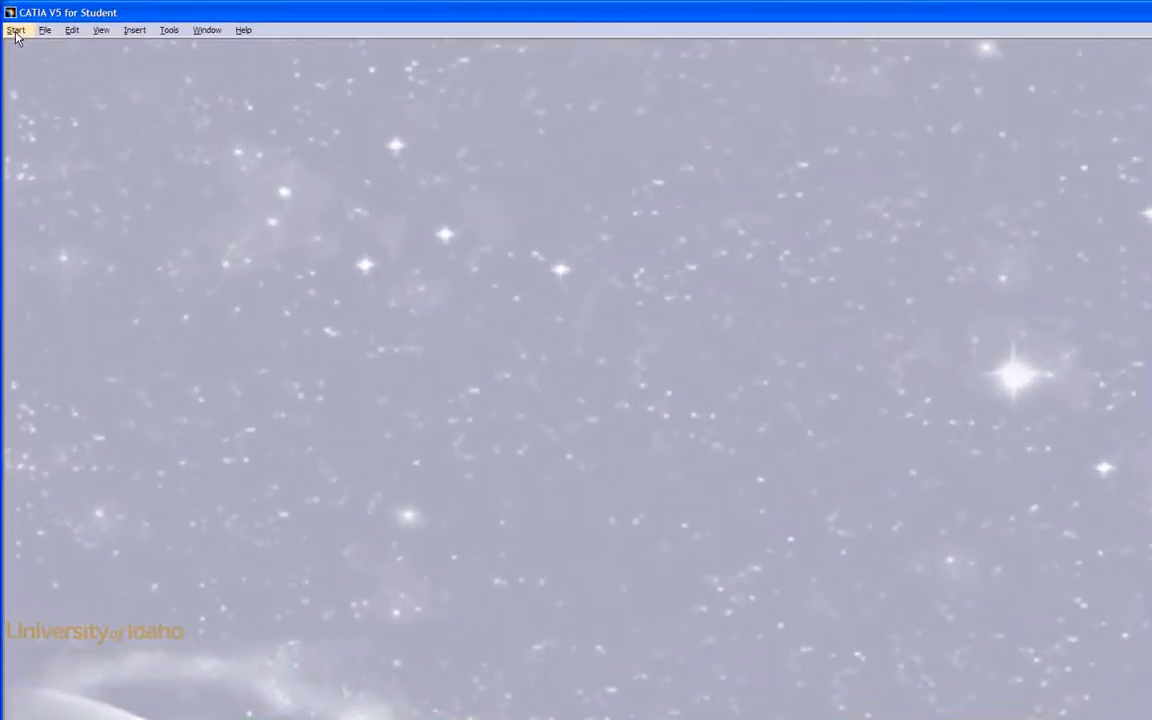
Step: Start the Sketcher workbench and create a new part with the default name
click(13, 25)
mouse_move(35, 63)
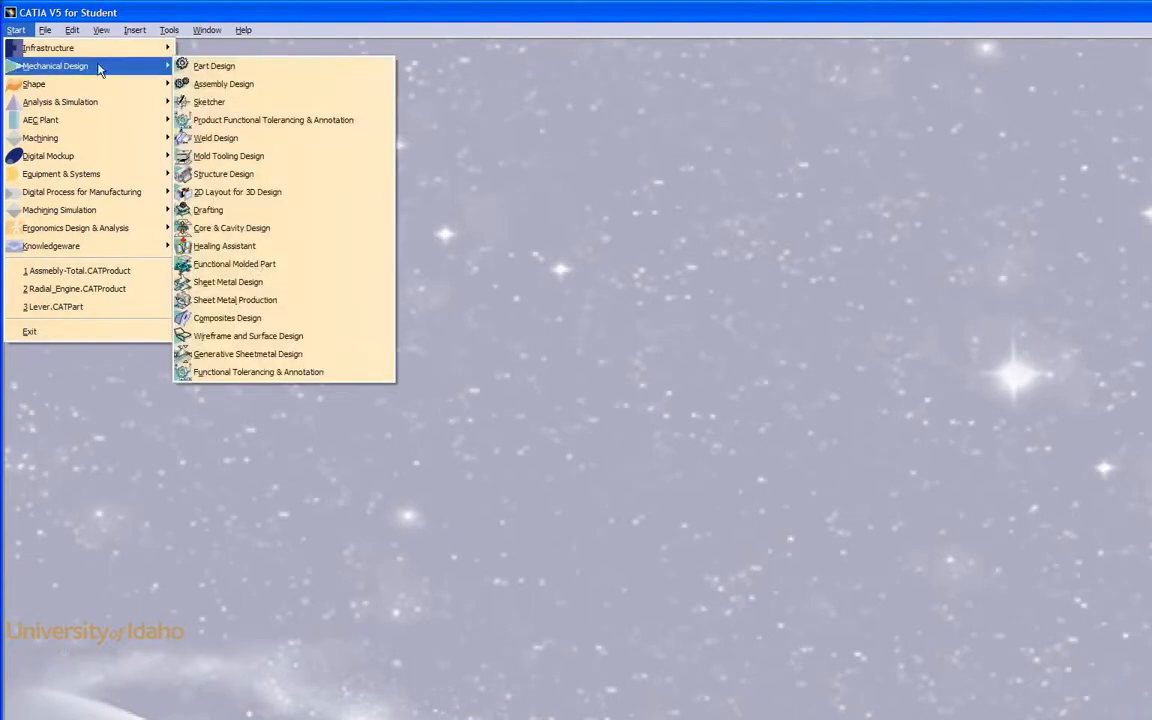
click(212, 103)
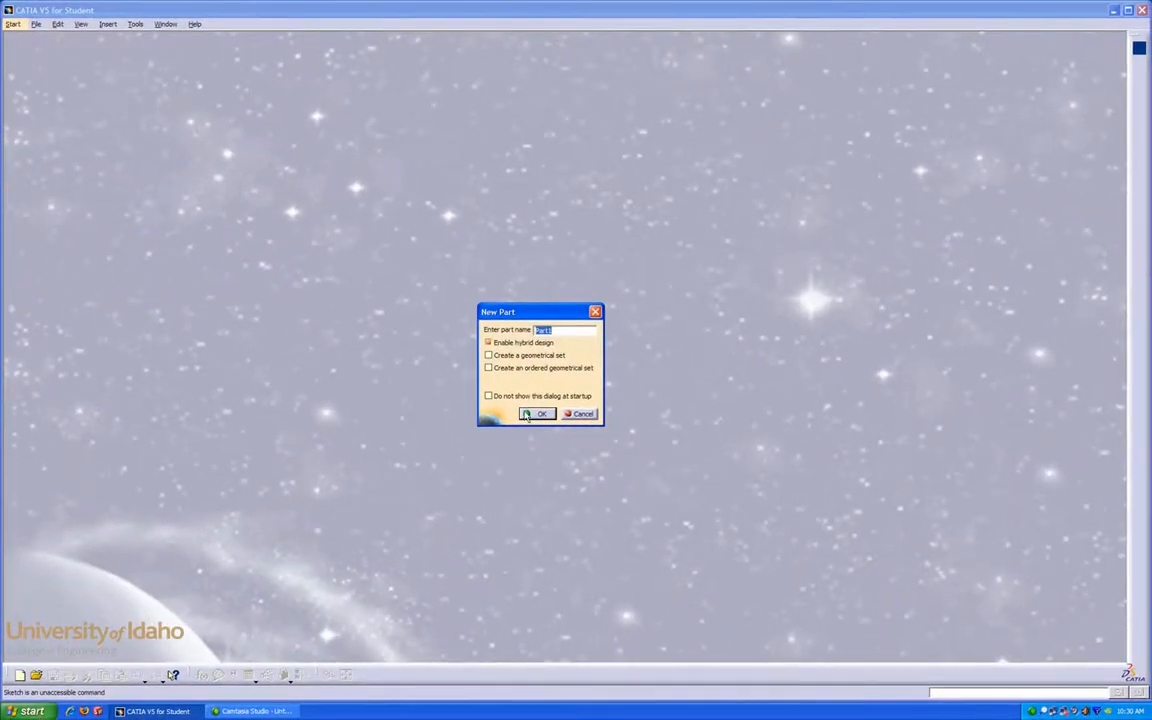
click(530, 414)
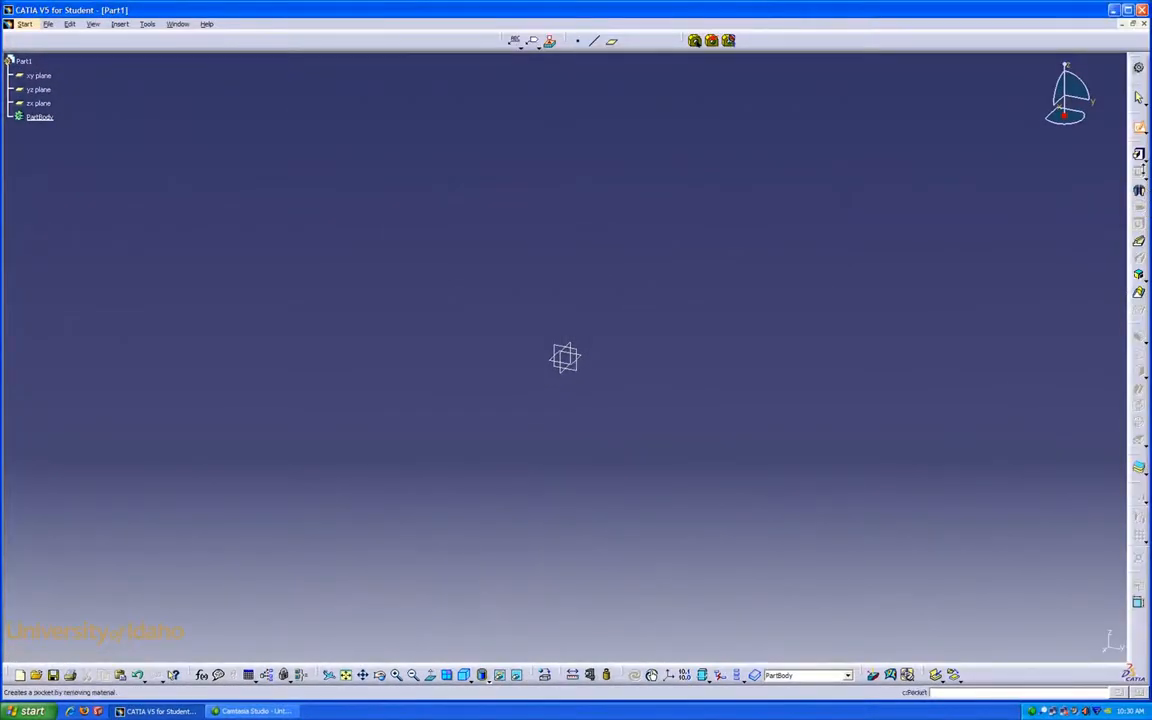
Step: Open a new sketch on the reference plane at the model origin
click(1139, 129)
click(554, 345)
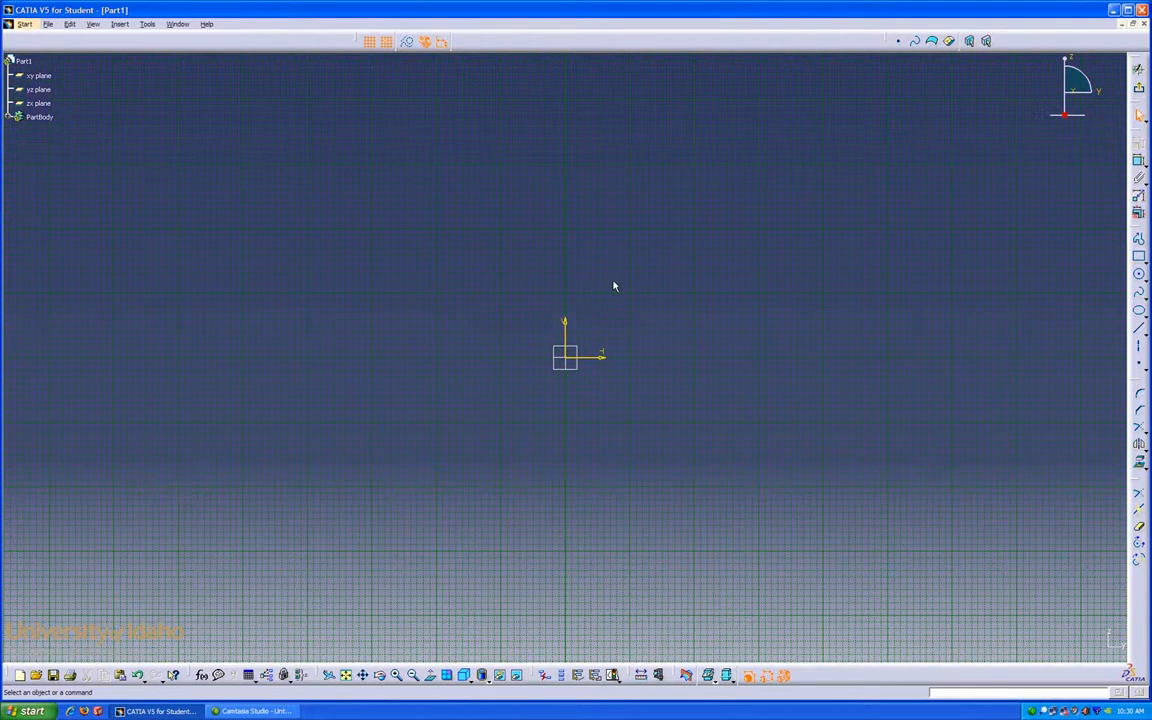
mouse_move(614, 287)
middle_down()
mouse_move(594, 280)
mouse_move(355, 321)
mouse_move(884, 332)
mouse_move(576, 247)
mouse_move(613, 283)
middle_up()
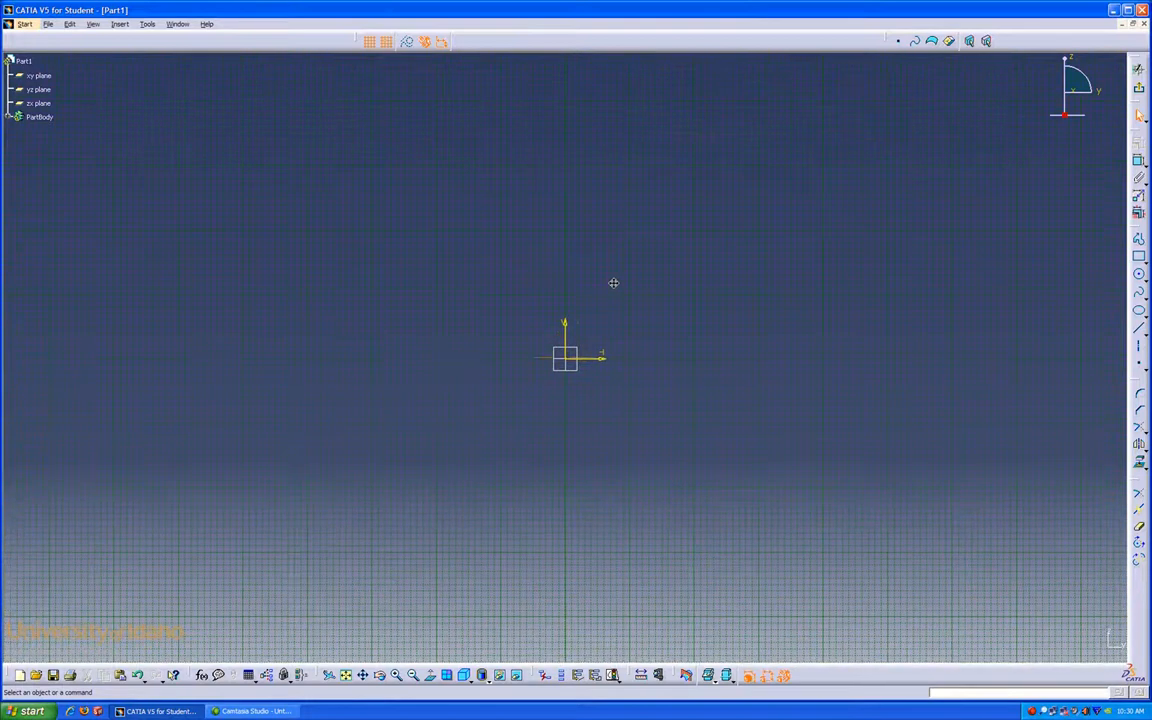
click(655, 343)
middle_drag(655, 343, 654, 302)
middle_drag(794, 311, 467, 446)
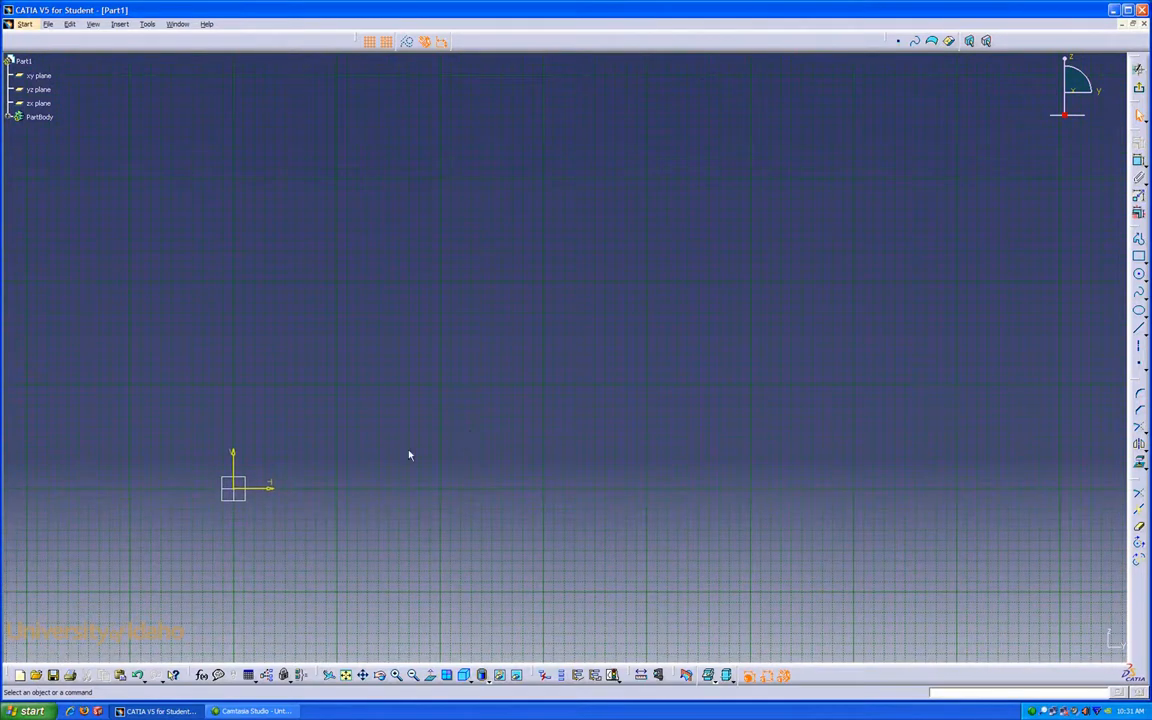
middle_click(238, 492)
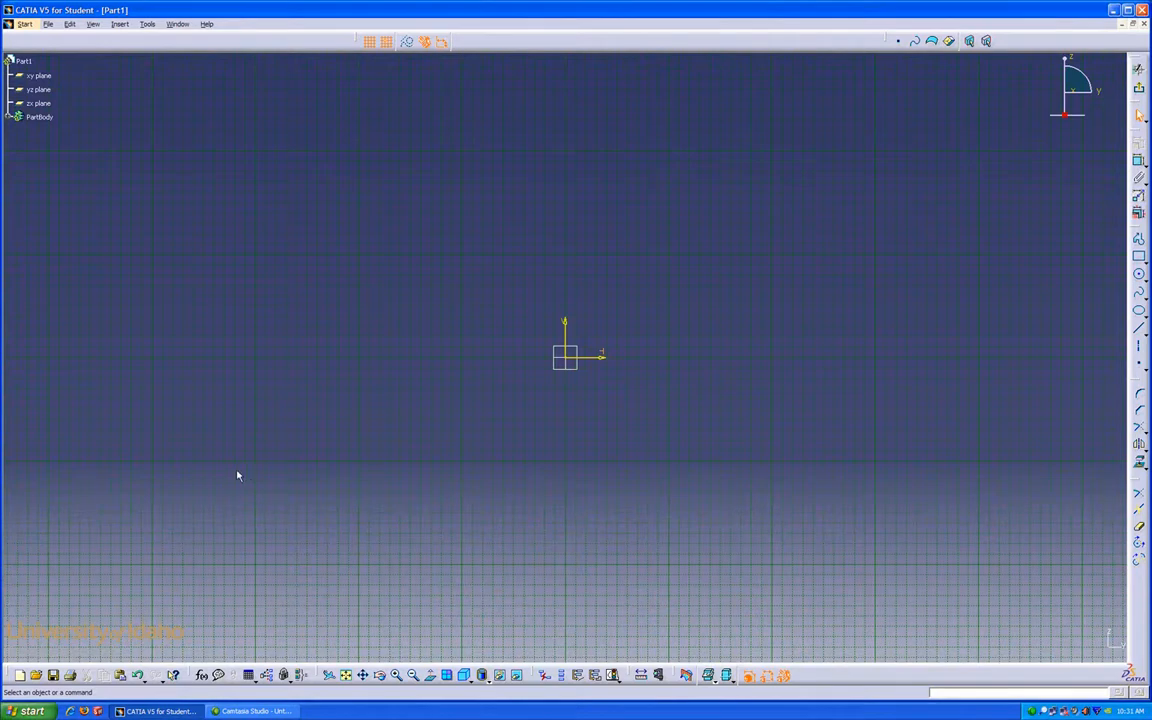
mouse_move(671, 345)
middle_down()
mouse_move(522, 419)
mouse_move(520, 475)
middle_up()
middle_drag(582, 515, 586, 473)
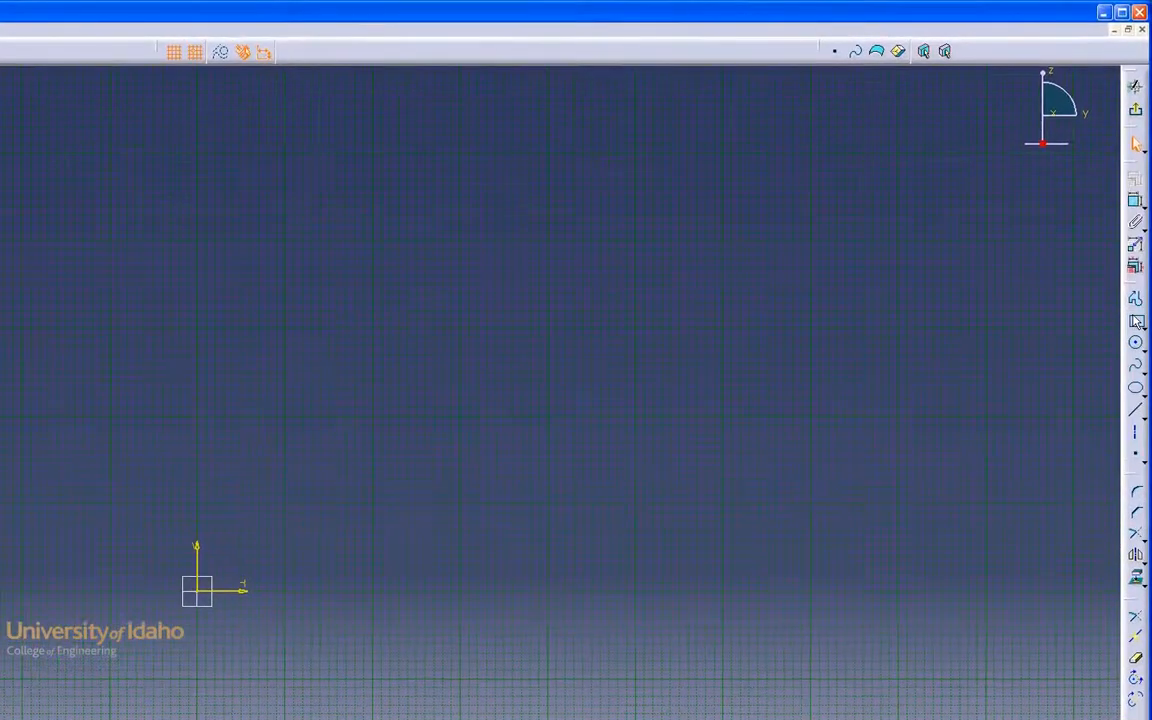
Step: Start the Rectangle command and consult its help page on creating rectangles
click(1136, 322)
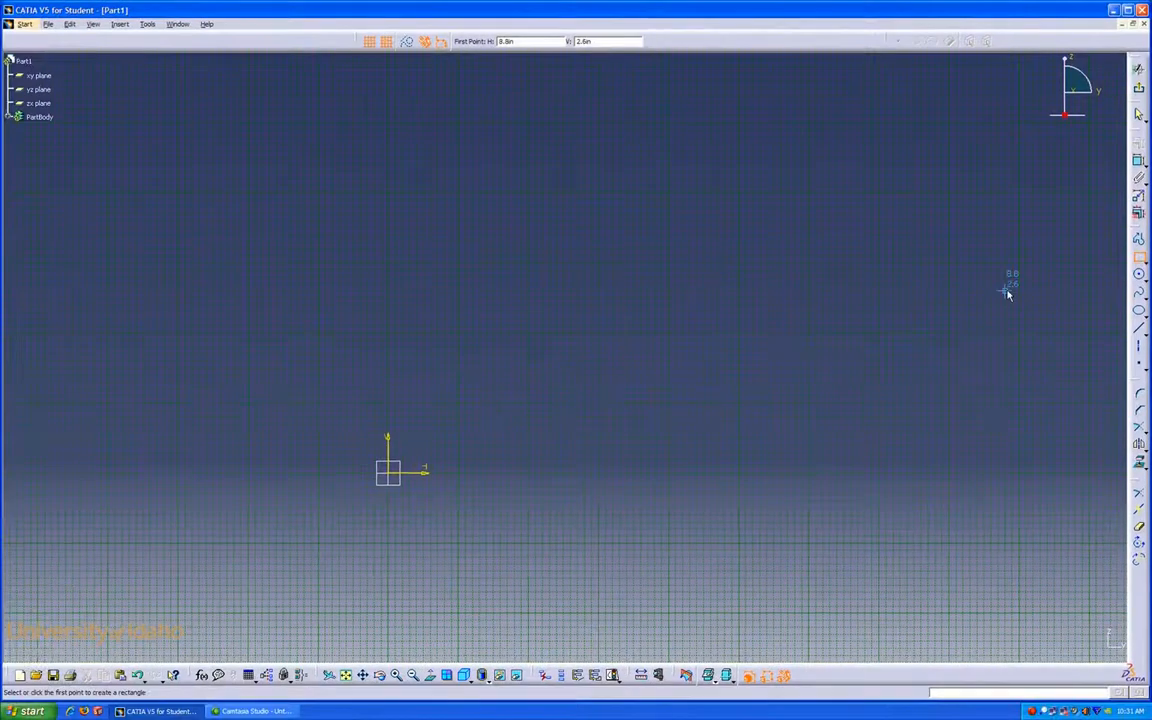
key(F1)
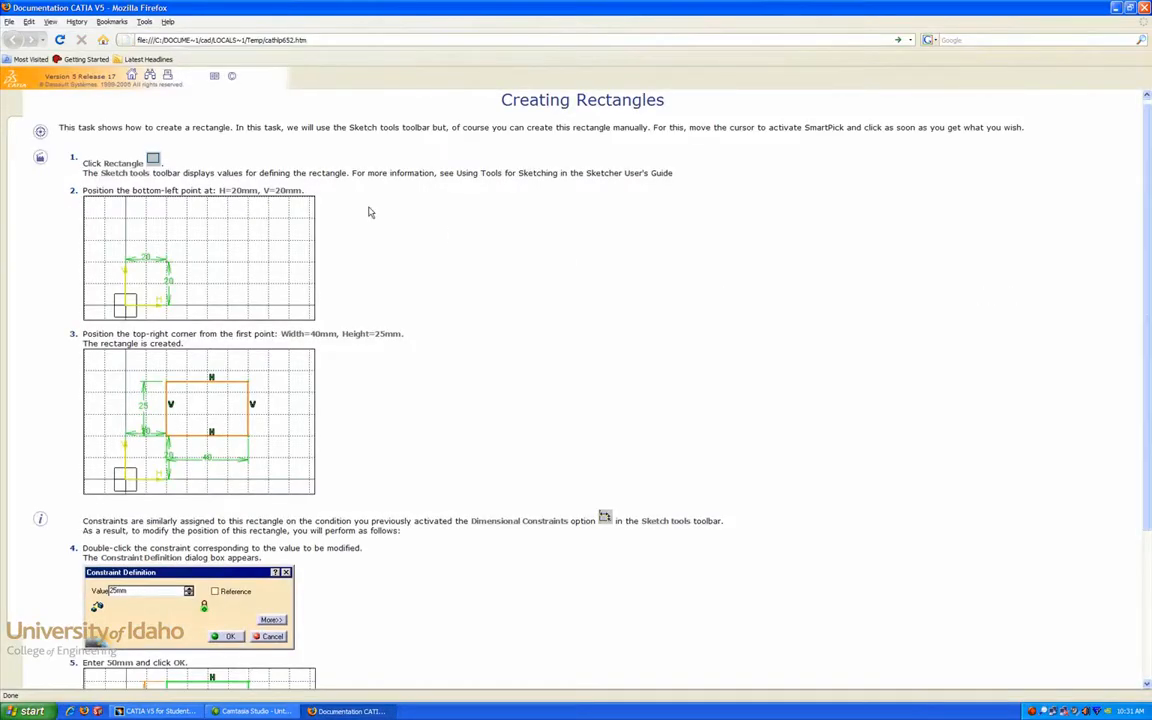
drag(103, 162, 143, 162)
click(1144, 7)
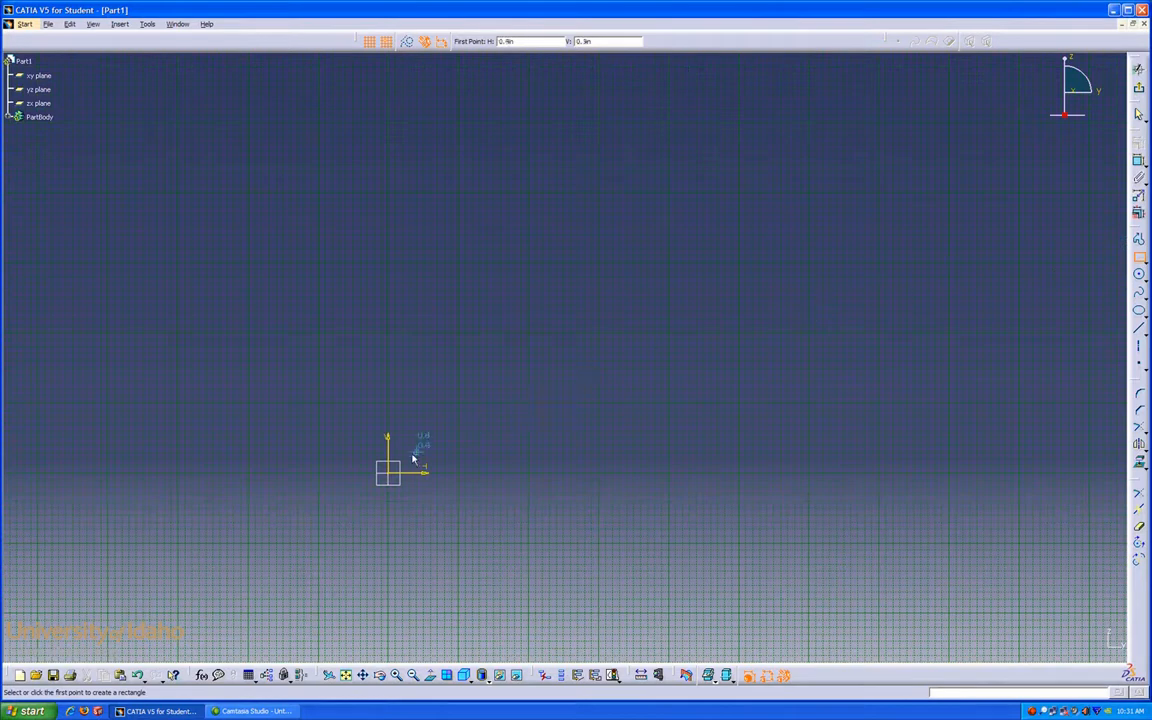
Step: Draw a 4 in by 2 in rectangle with its lower-left corner at the sketch origin
click(393, 476)
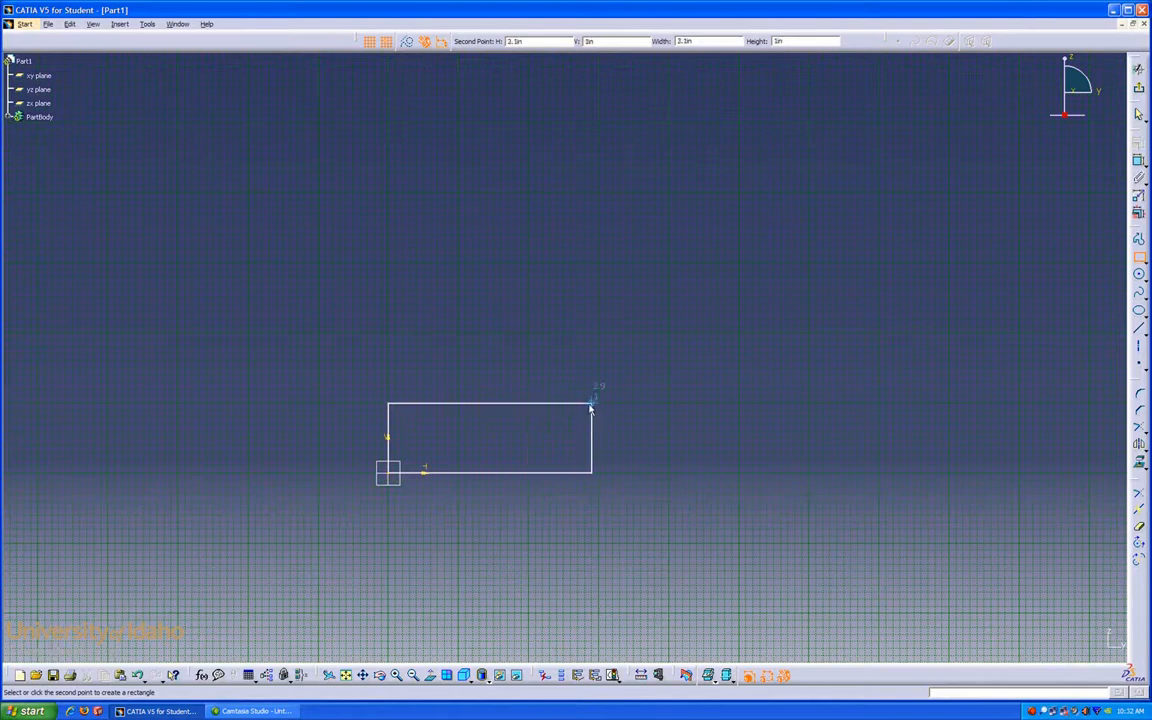
click(670, 338)
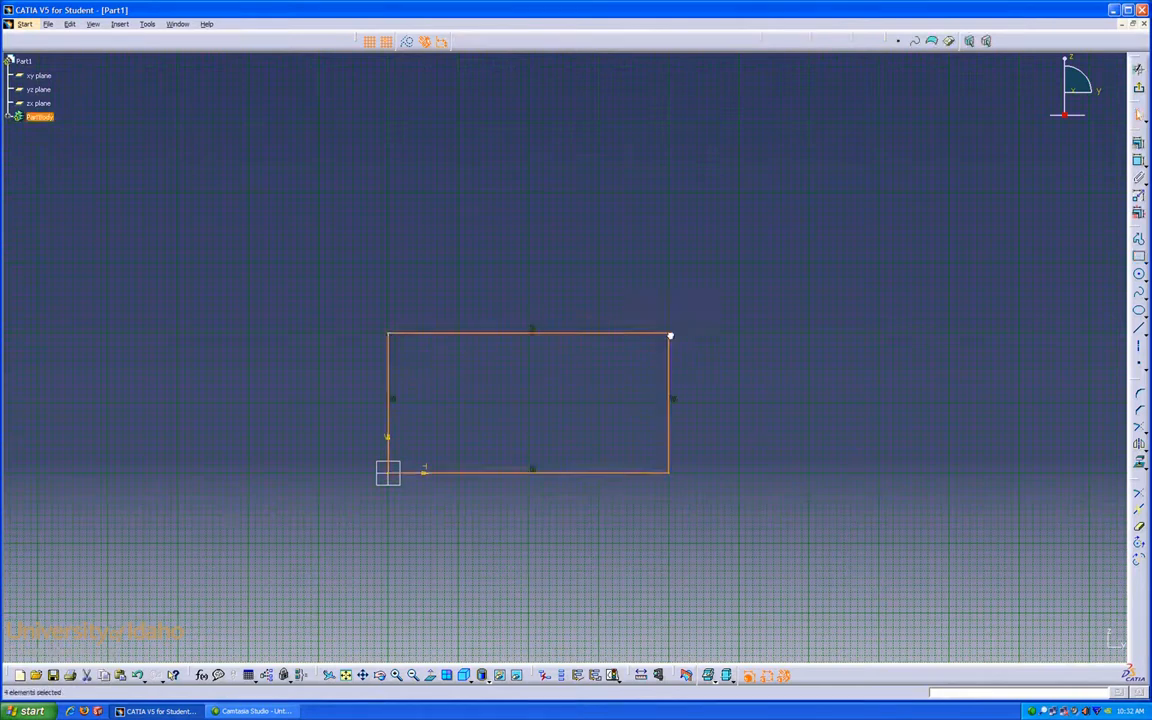
Step: Draw a second rectangle, about 2 in square, above the first with its left side on the vertical axis
click(1138, 257)
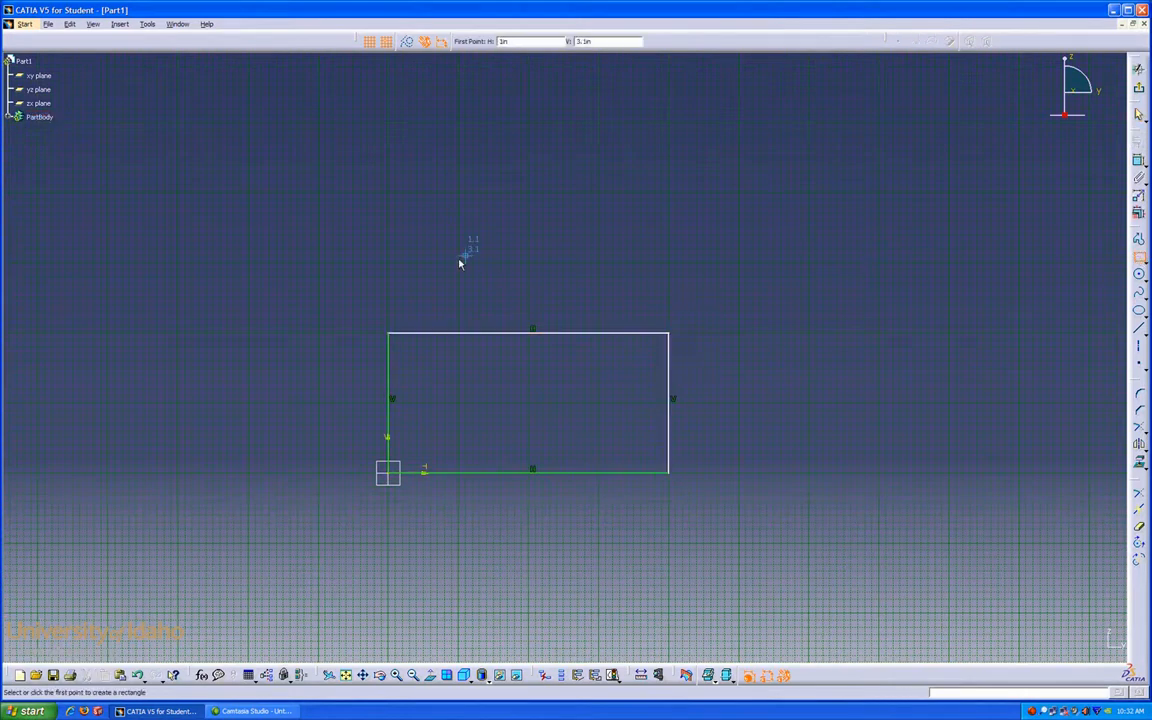
click(388, 262)
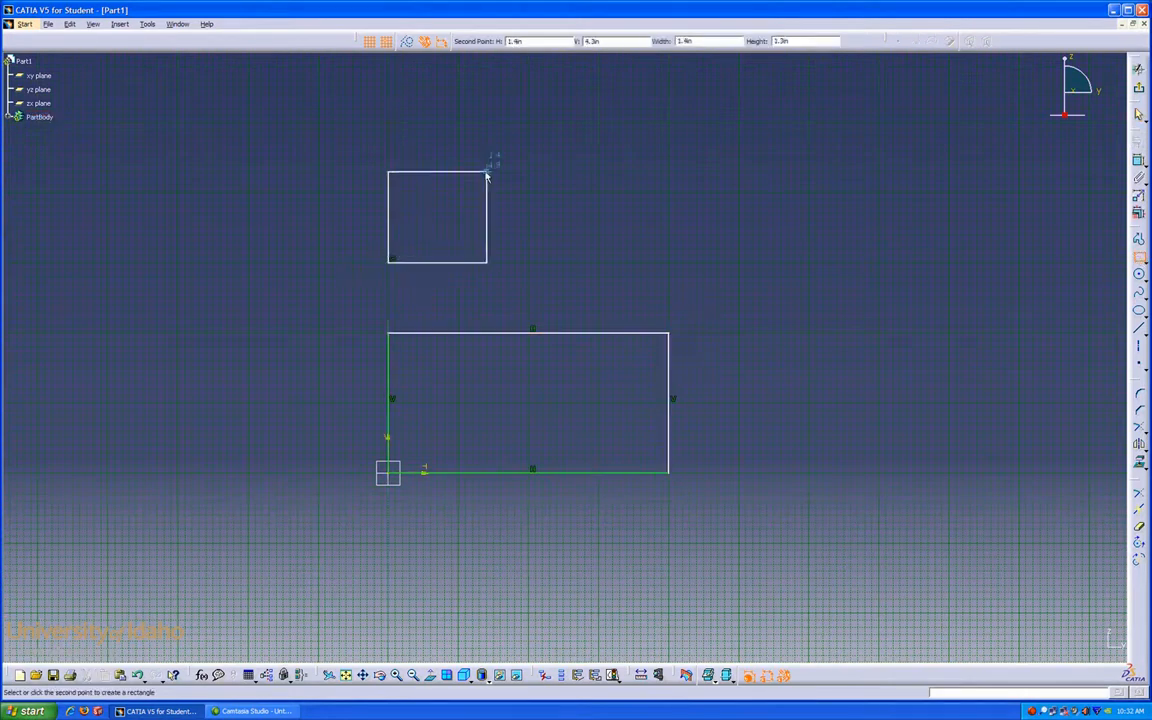
click(530, 123)
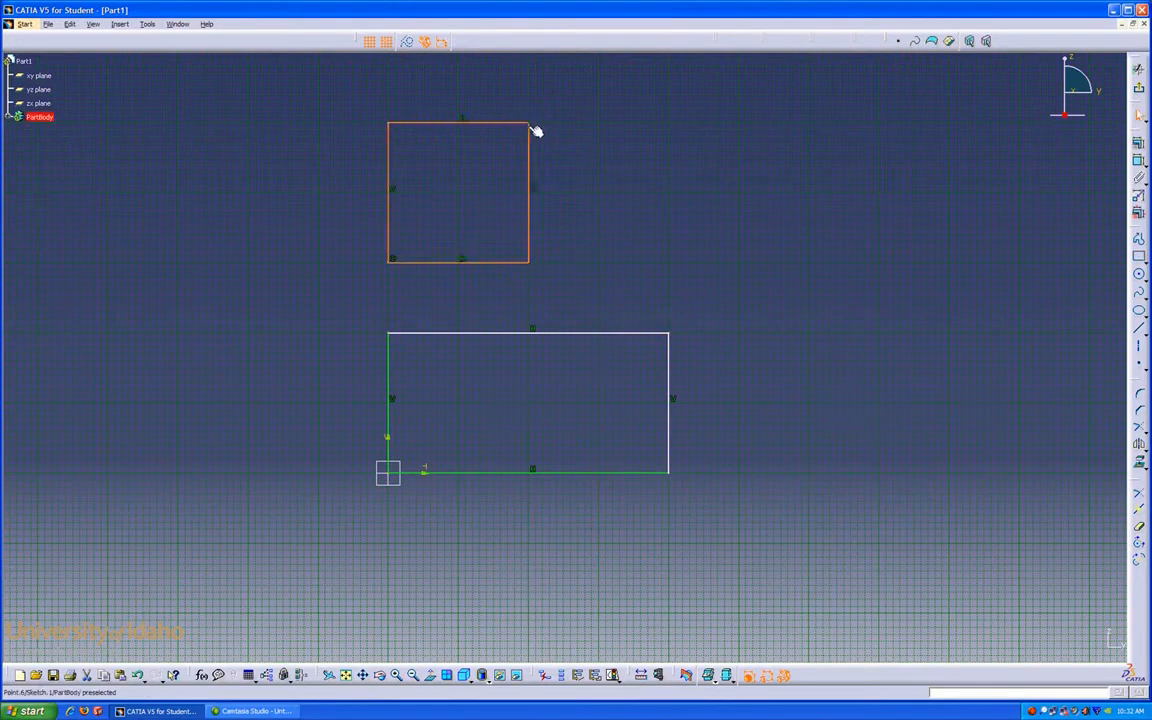
click(599, 200)
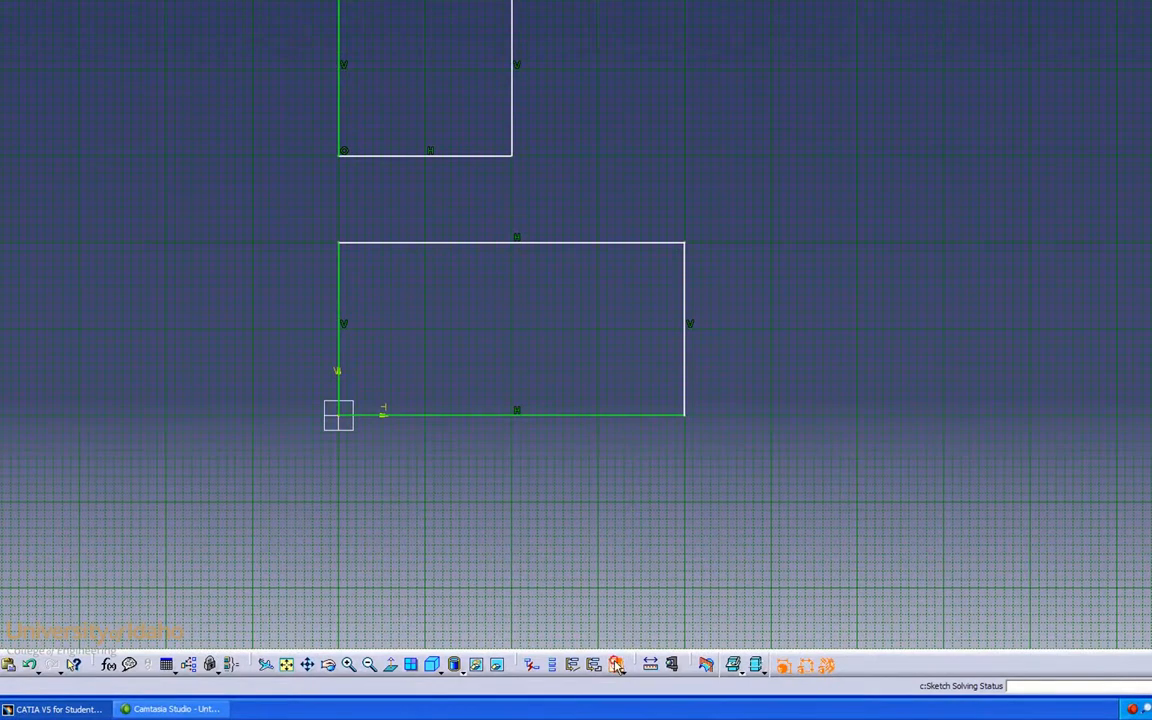
Step: Check the sketch solving status and review the sketch analysis of its elements
click(616, 665)
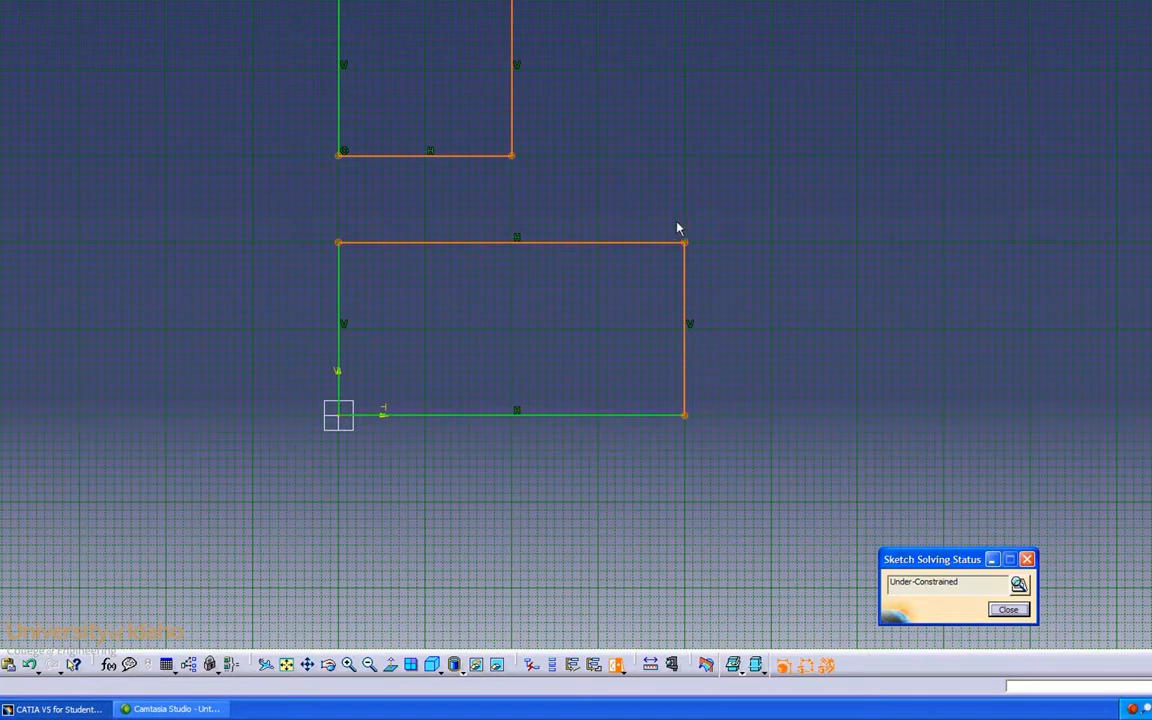
click(1018, 585)
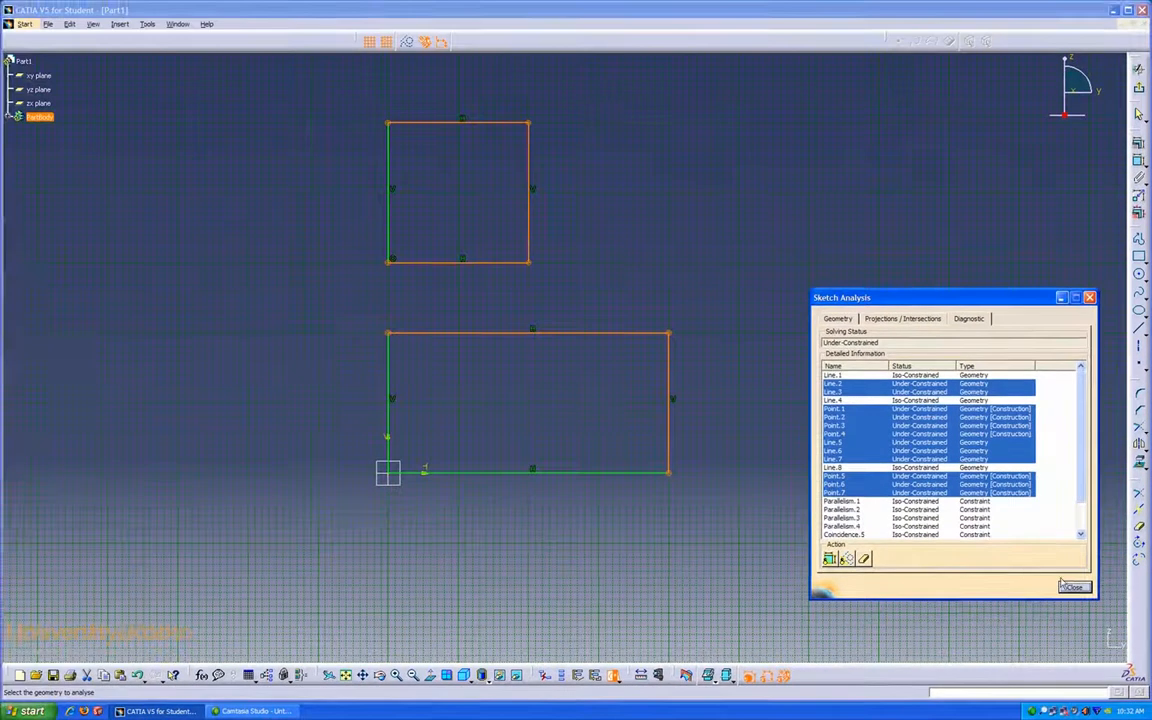
click(1073, 588)
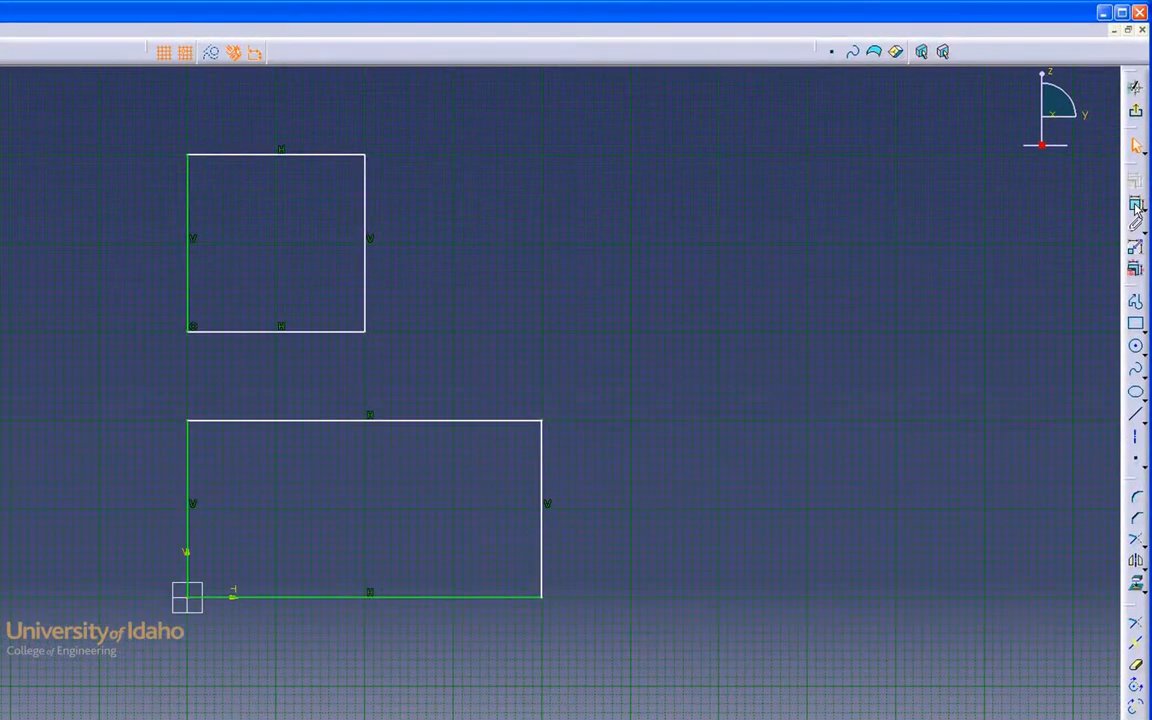
Step: Dimension the large rectangle's height and width with the Constraint tool
click(1137, 205)
drag(545, 537, 628, 522)
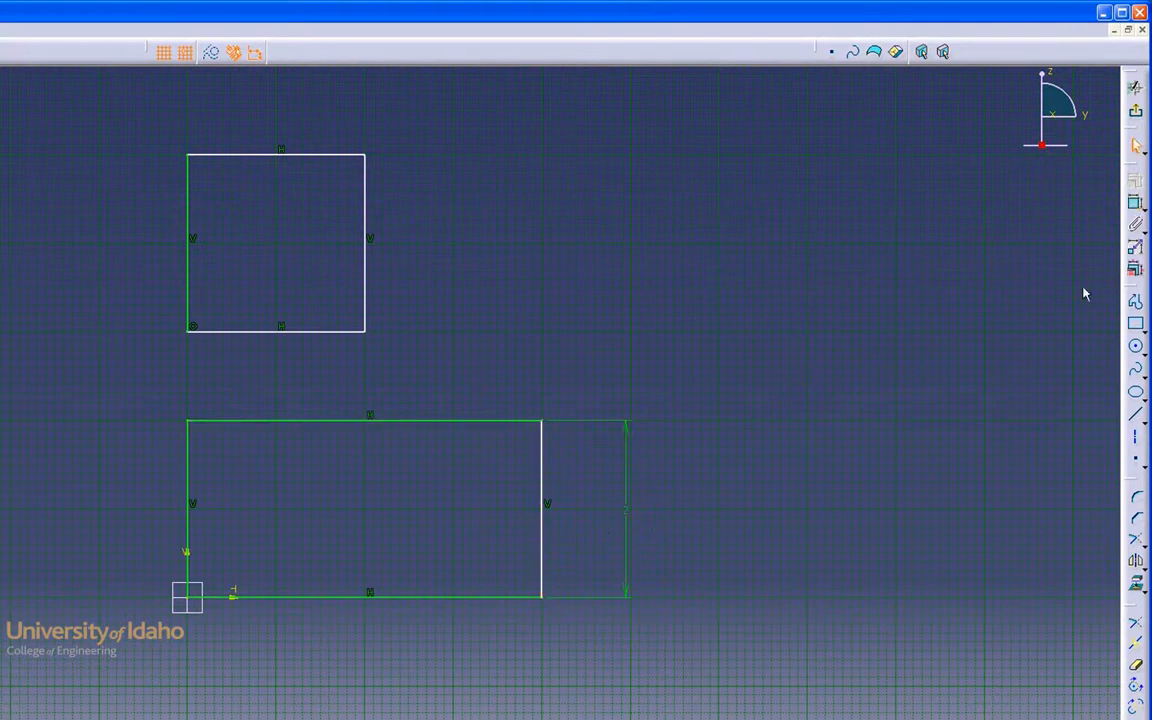
click(1136, 205)
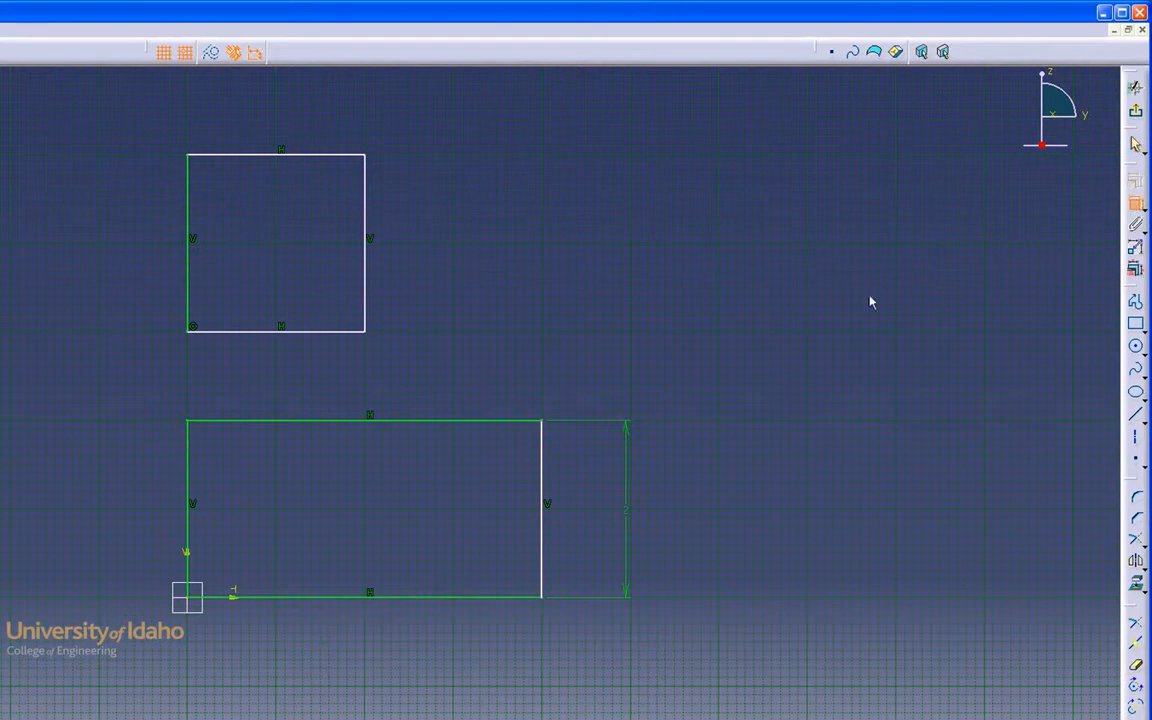
click(378, 597)
click(355, 677)
Step: Dimension the small rectangle's width and height
click(285, 331)
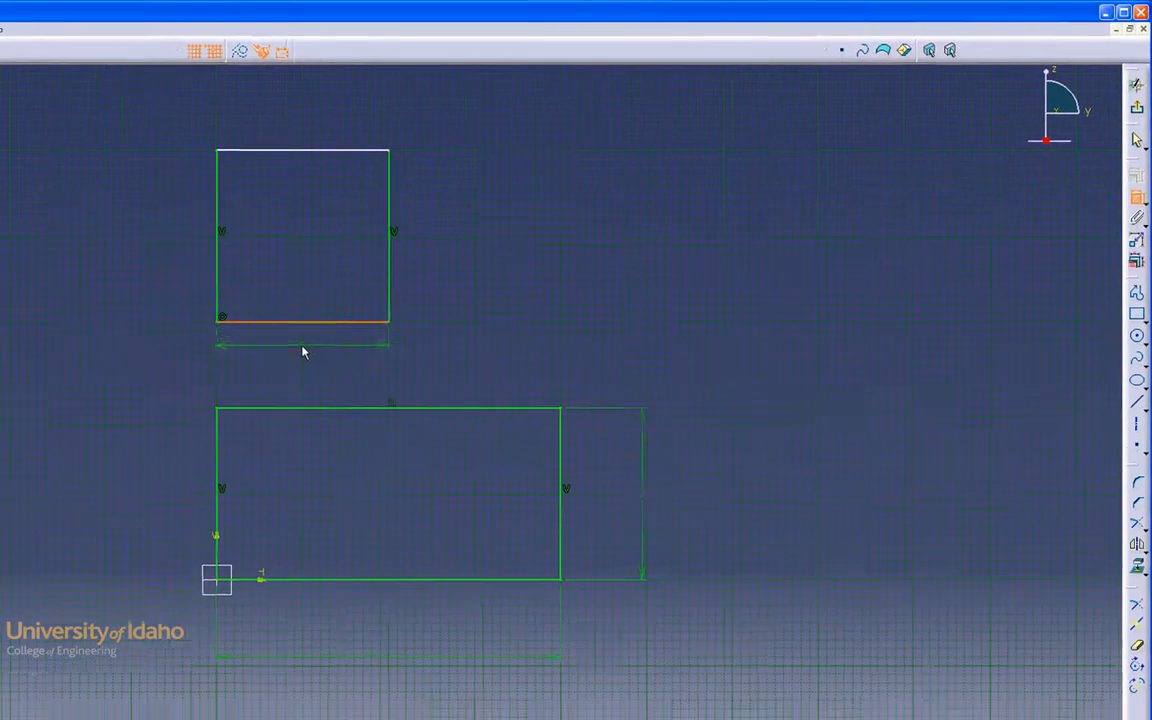
click(303, 351)
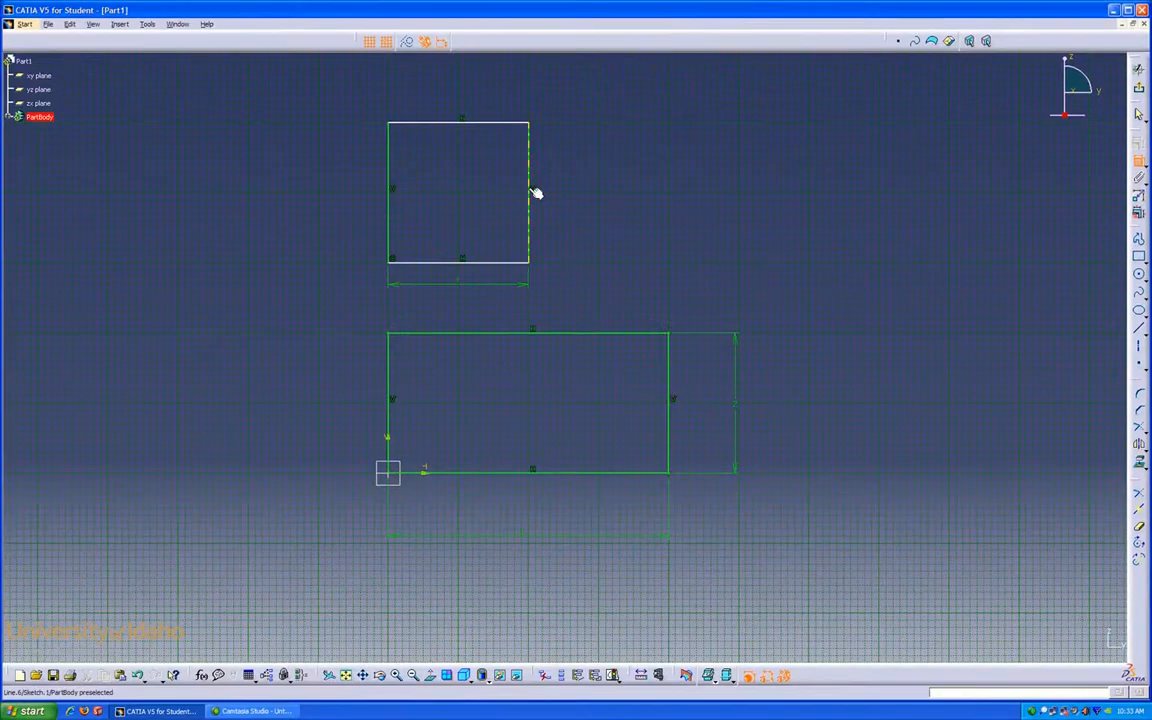
click(533, 193)
click(587, 204)
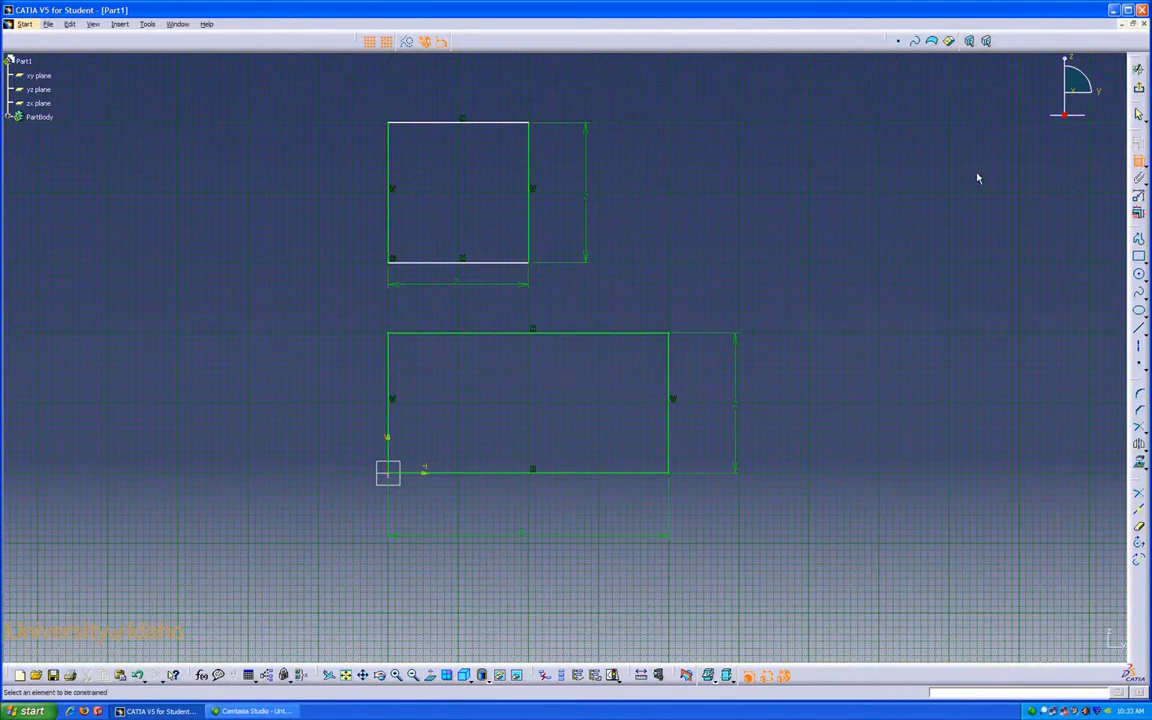
key(Escape)
Step: Constrain the small rectangle's bottom edge to be coincident with the large rectangle's top edge
click(519, 263)
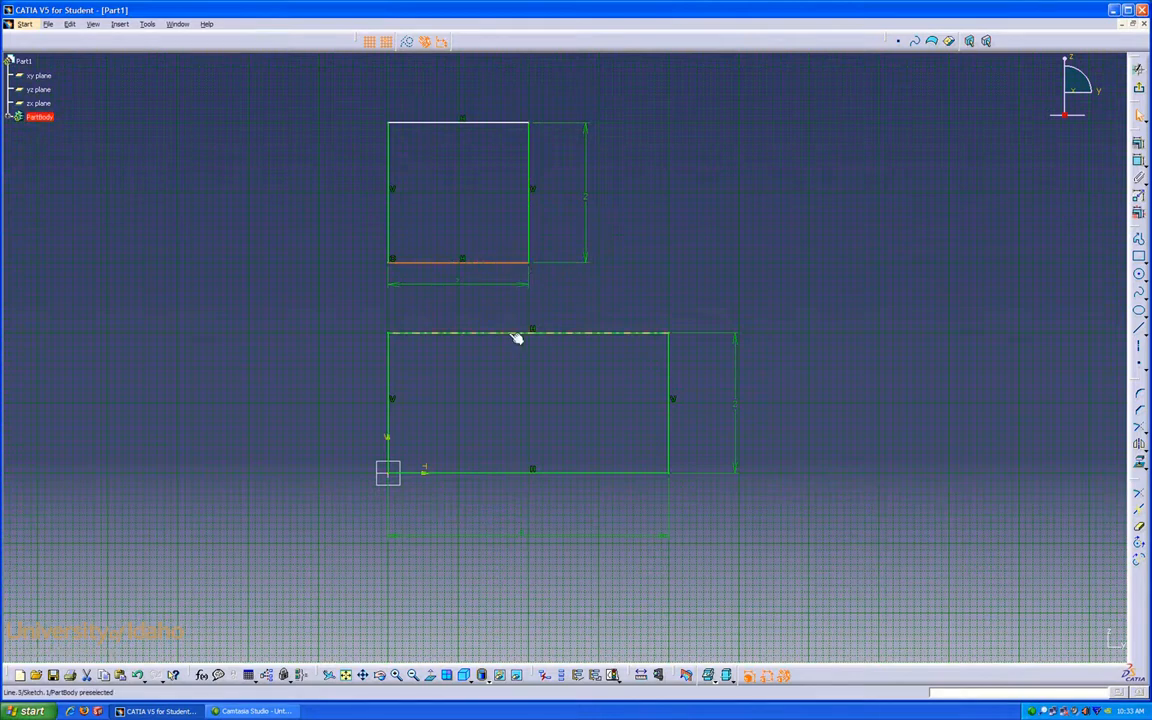
ctrl+click(514, 334)
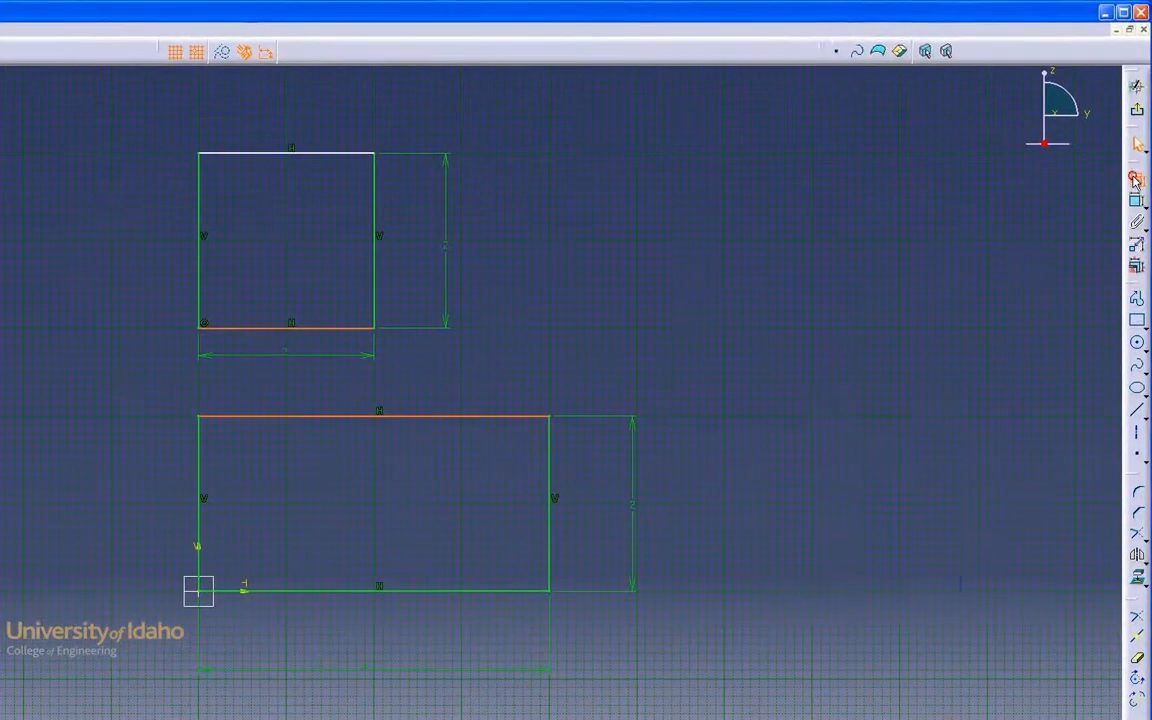
click(1139, 146)
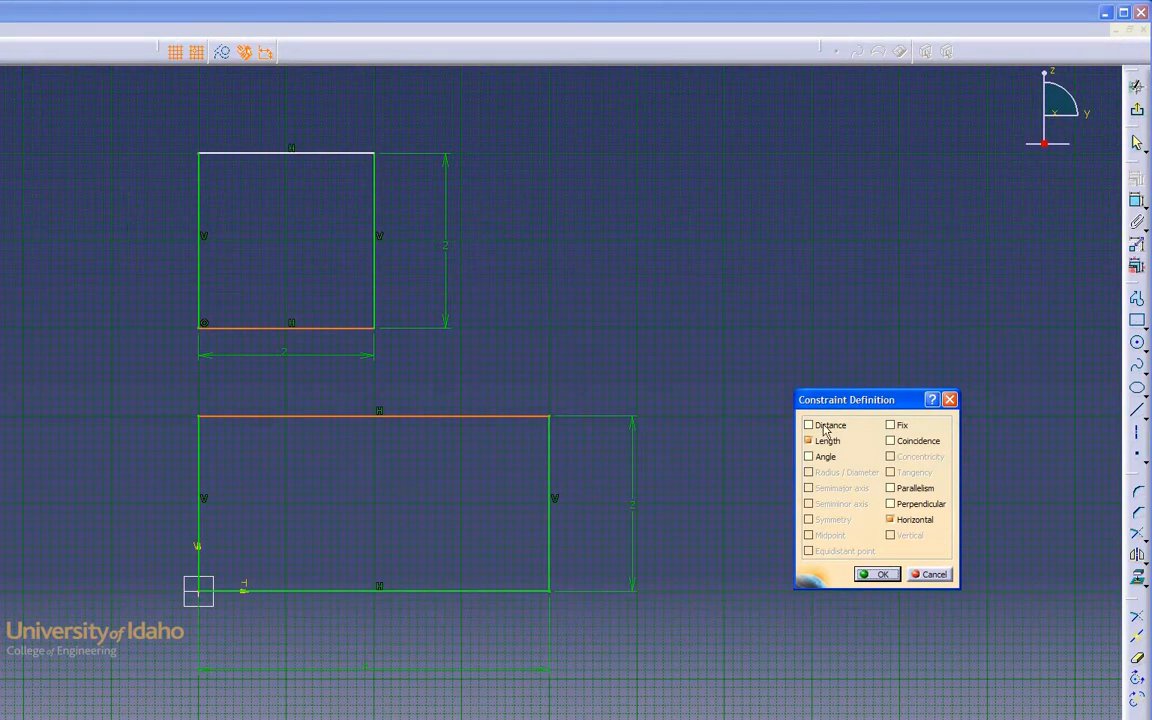
click(891, 442)
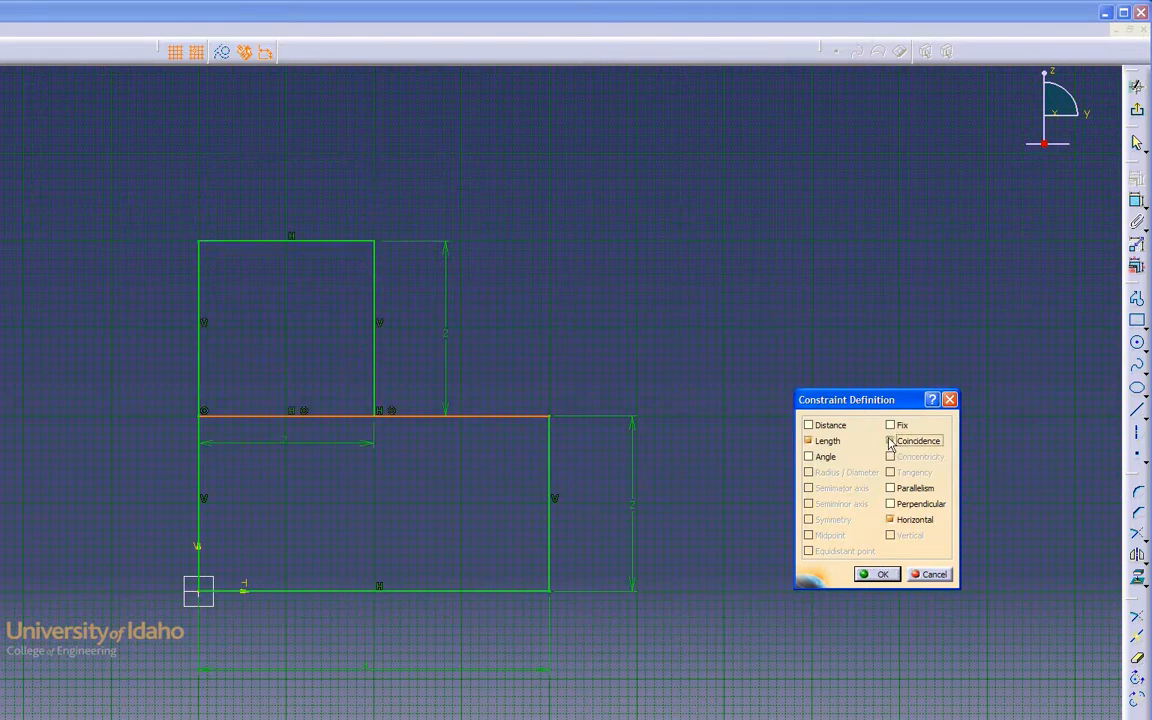
click(877, 574)
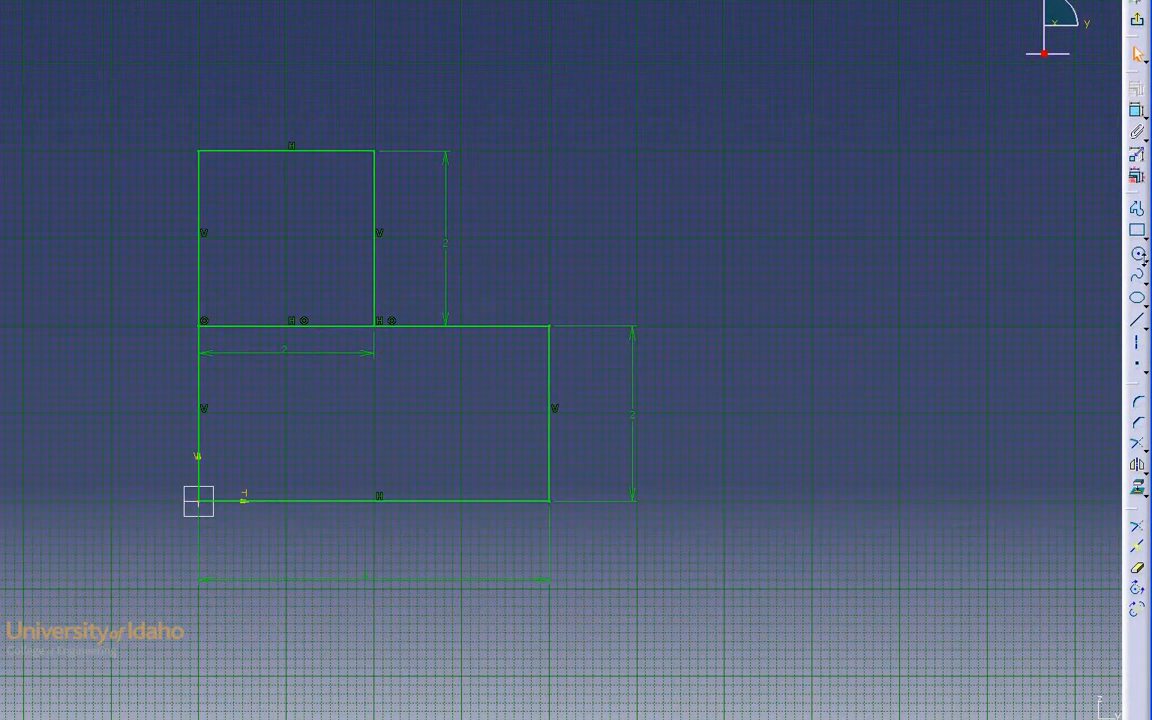
Step: Draw a quarter arc centred on the small rectangle's lower-right corner, from its upper-right corner to the large rectangle's upper-right corner
click(1145, 258)
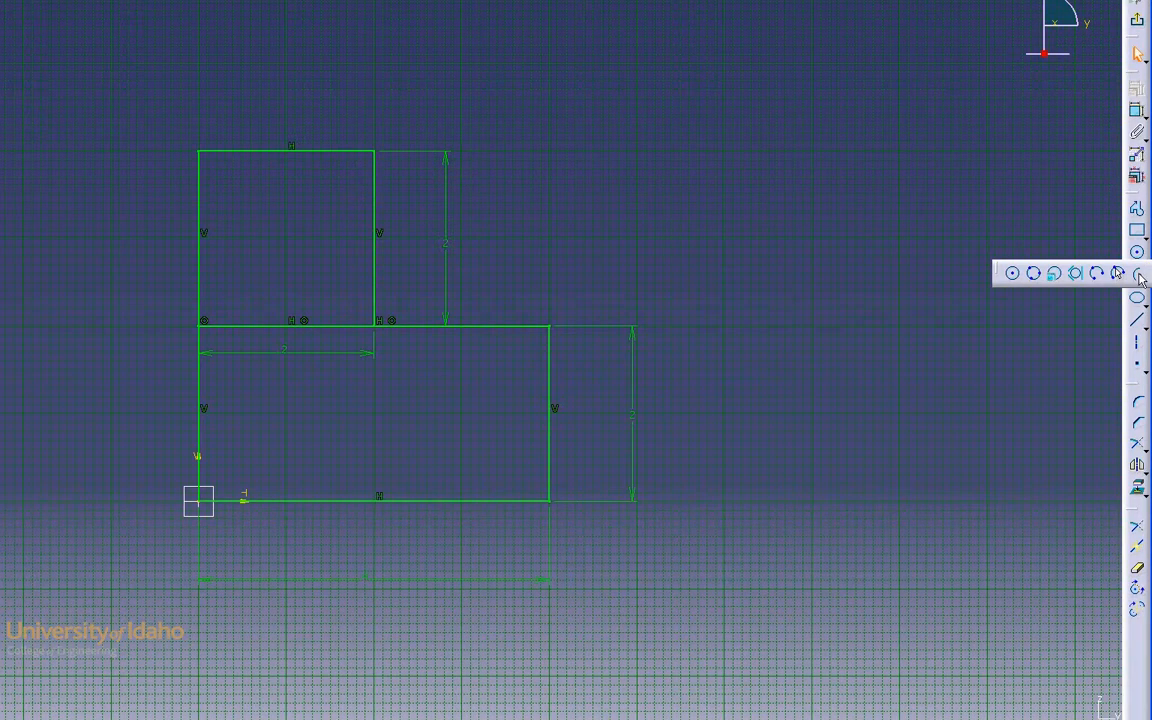
click(1139, 274)
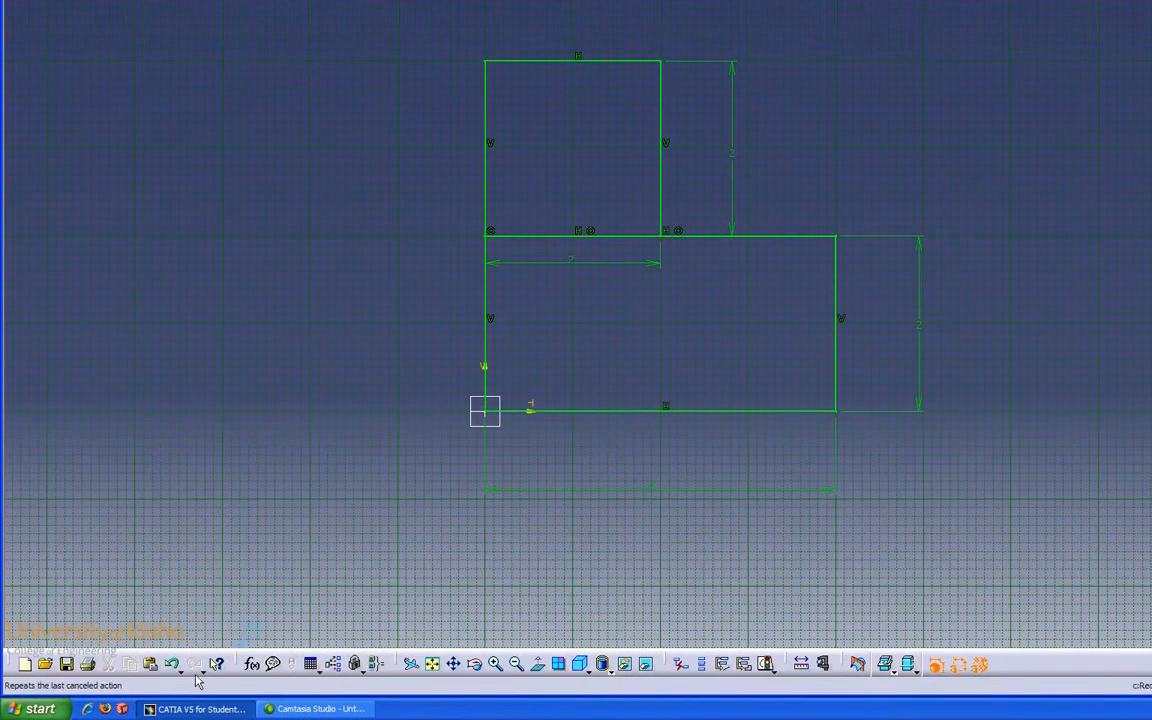
click(660, 236)
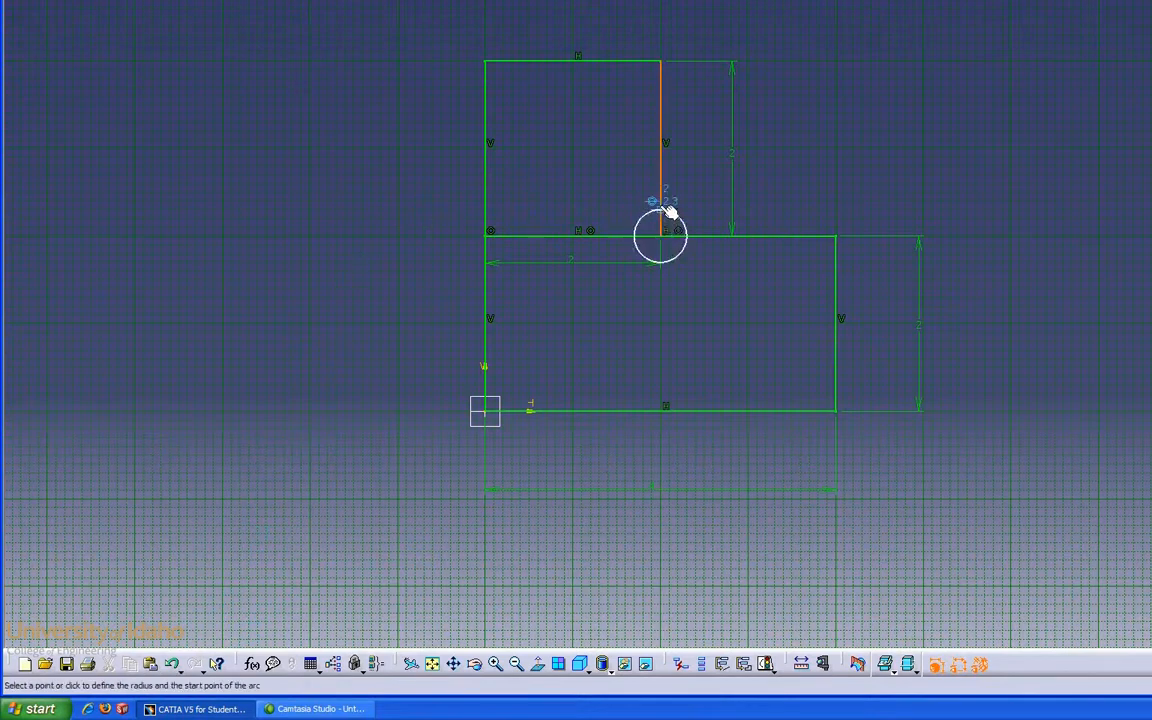
click(668, 70)
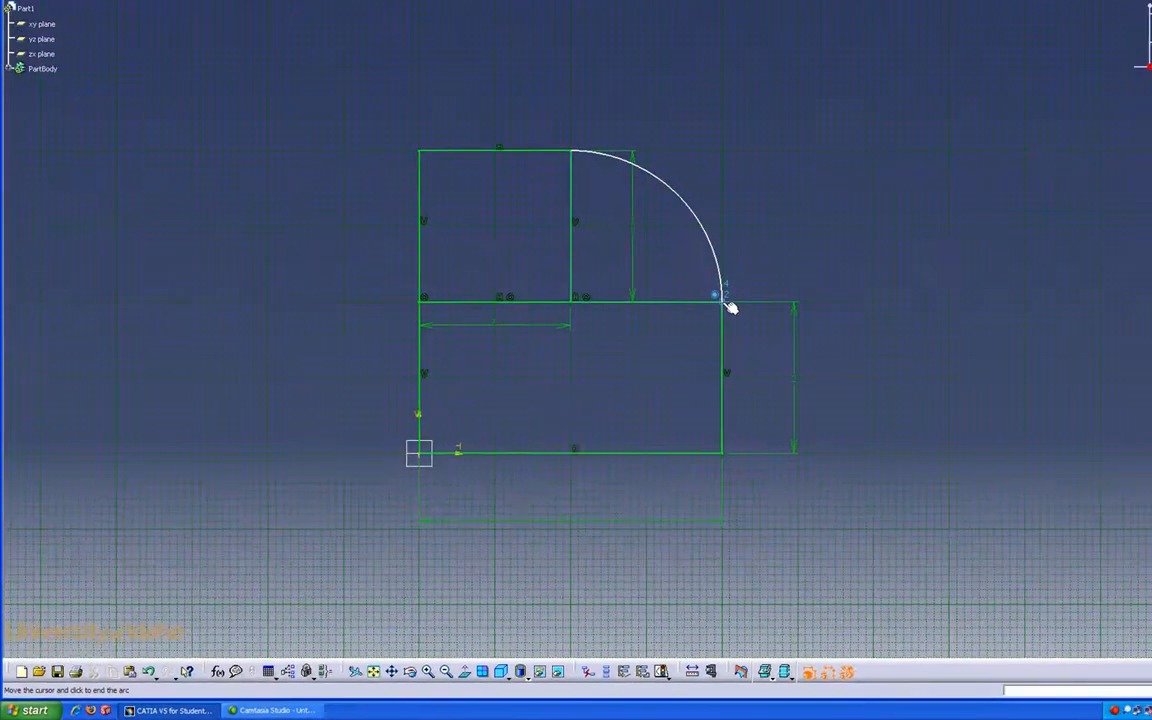
click(745, 292)
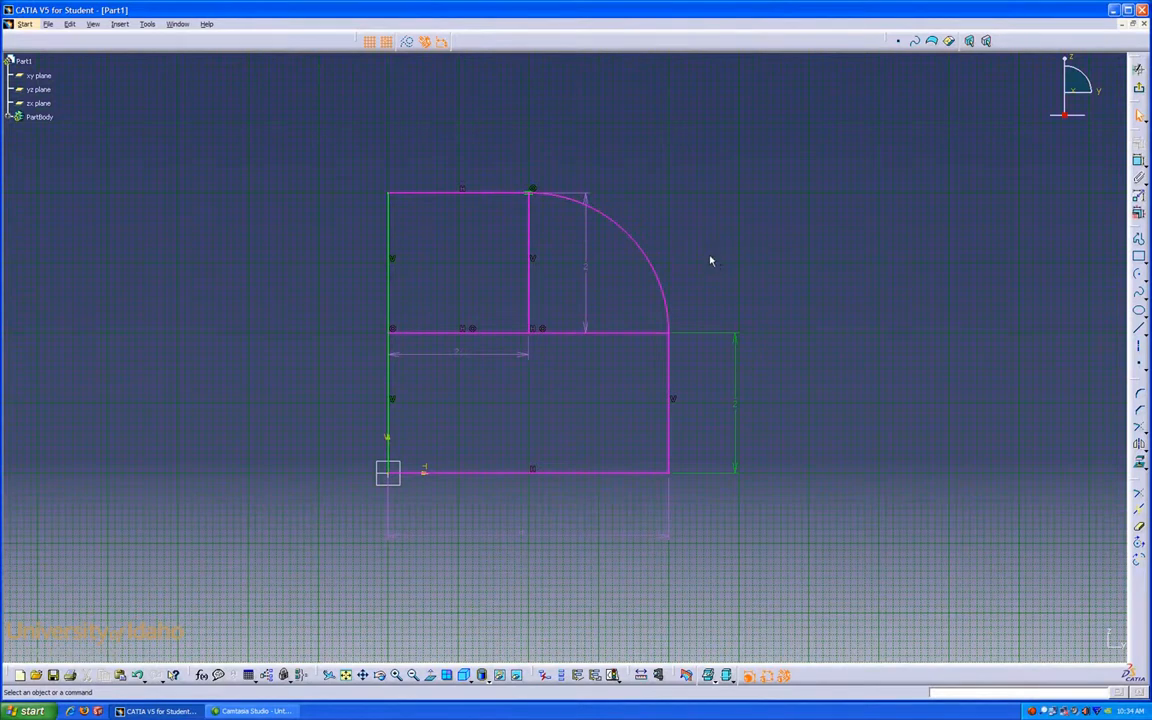
Step: Delete the small rectangle's height dimension
click(587, 272)
key(Delete)
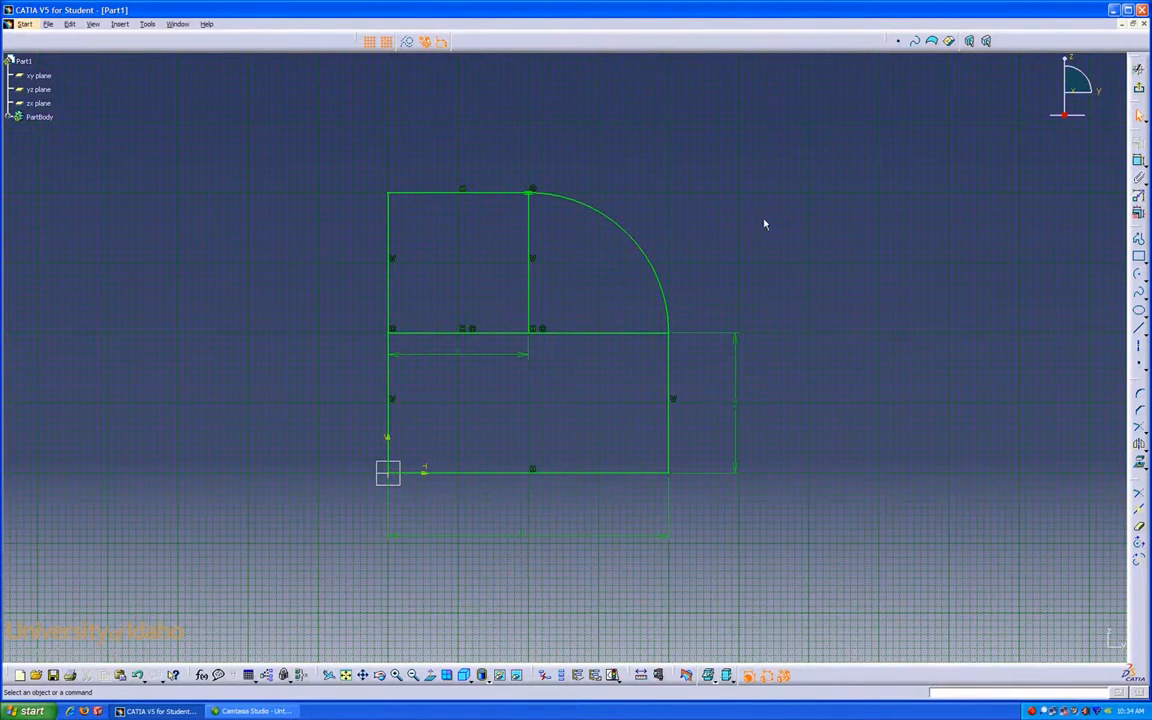
Step: Draw a smaller concentric quarter arc from the small rectangle's right edge down to the shared horizontal edge
click(1138, 274)
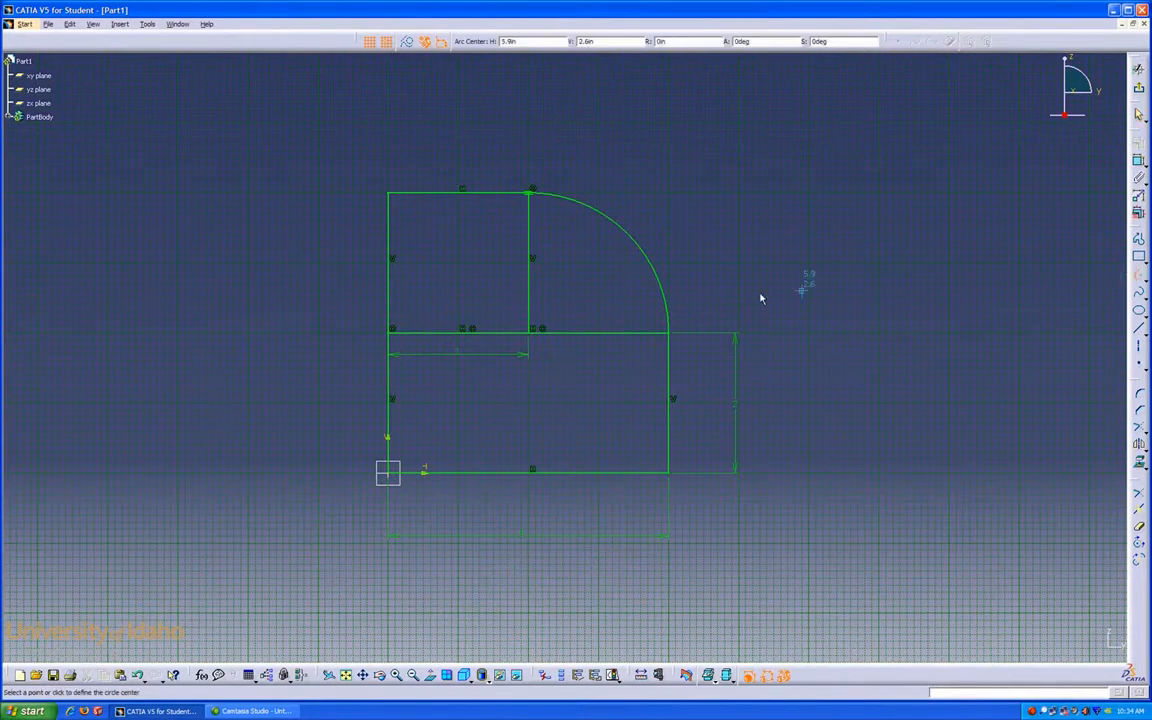
click(528, 332)
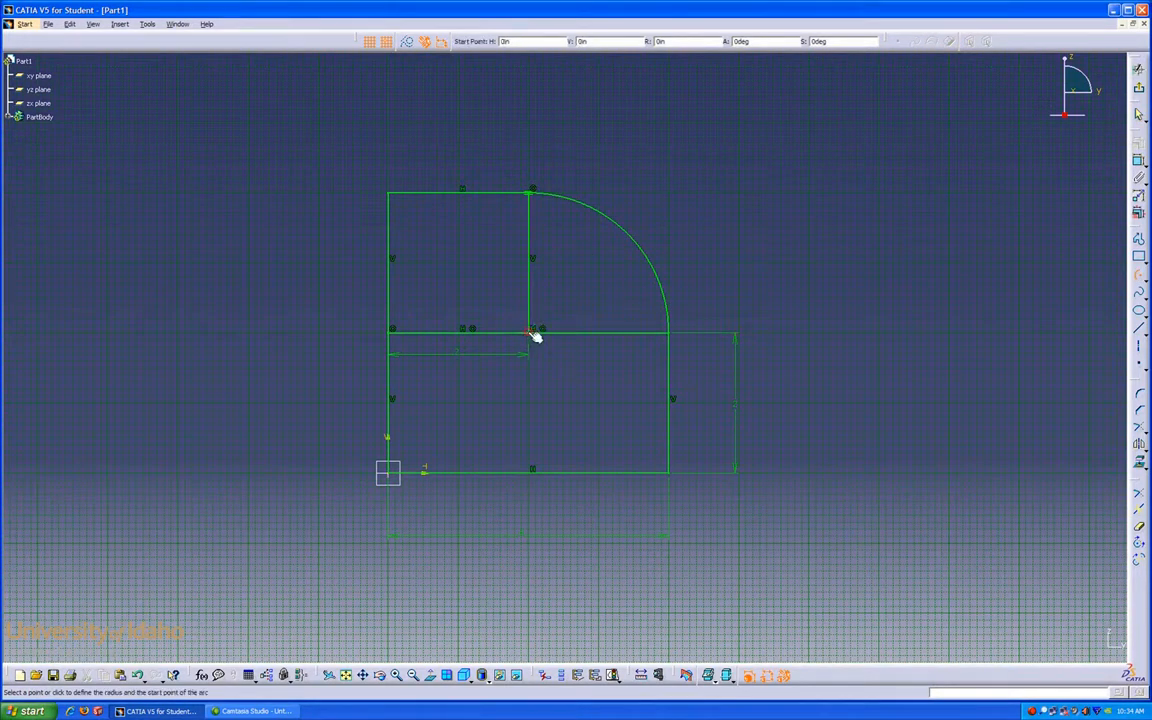
click(531, 263)
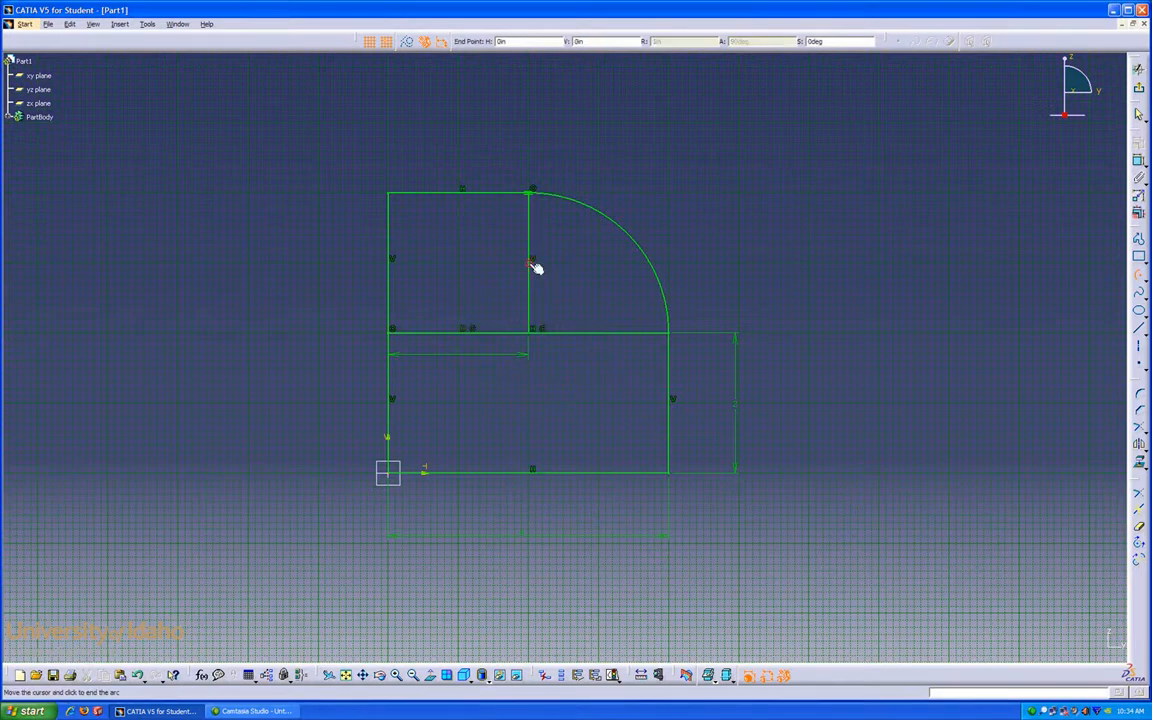
click(605, 334)
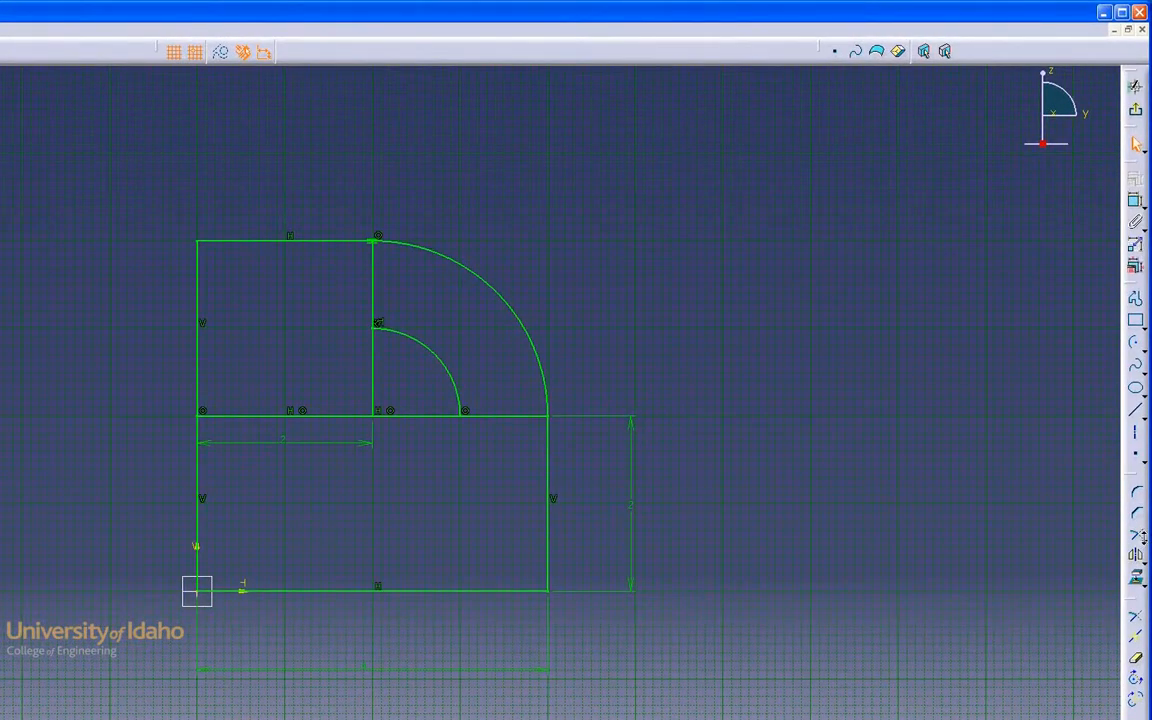
Step: Quick Trim the shared edge segment between the two arcs and the small rectangle's right edge above the inner arc, accepting the constraint change
click(1143, 539)
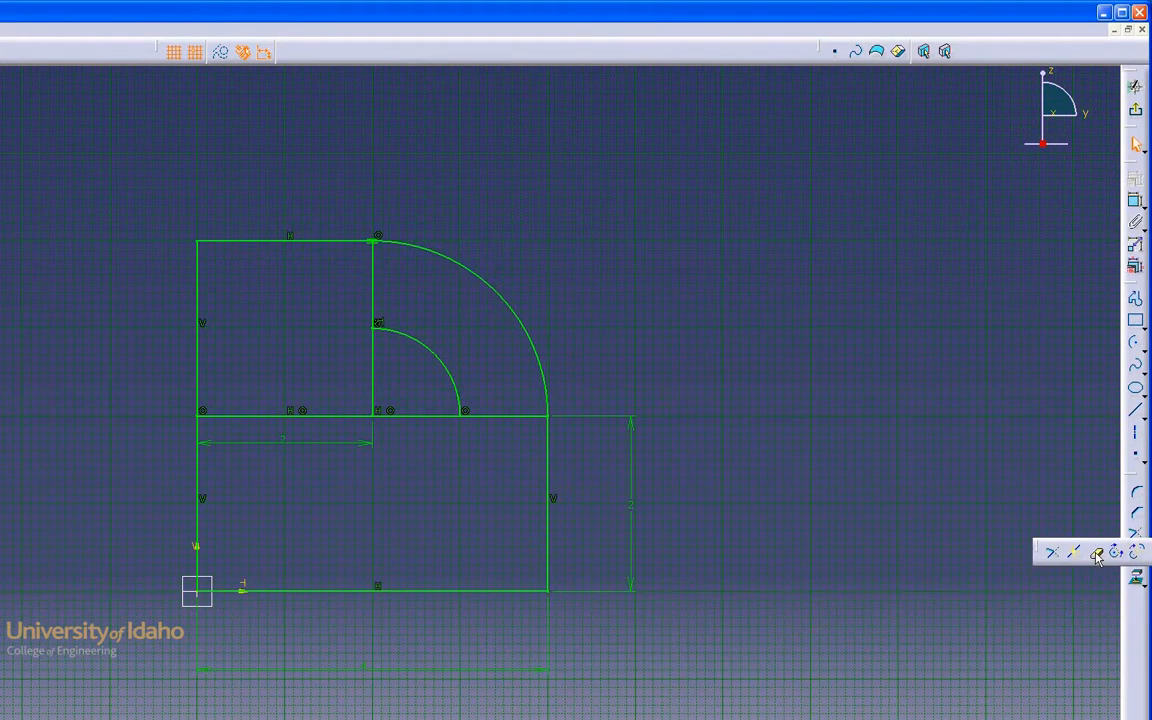
click(1097, 553)
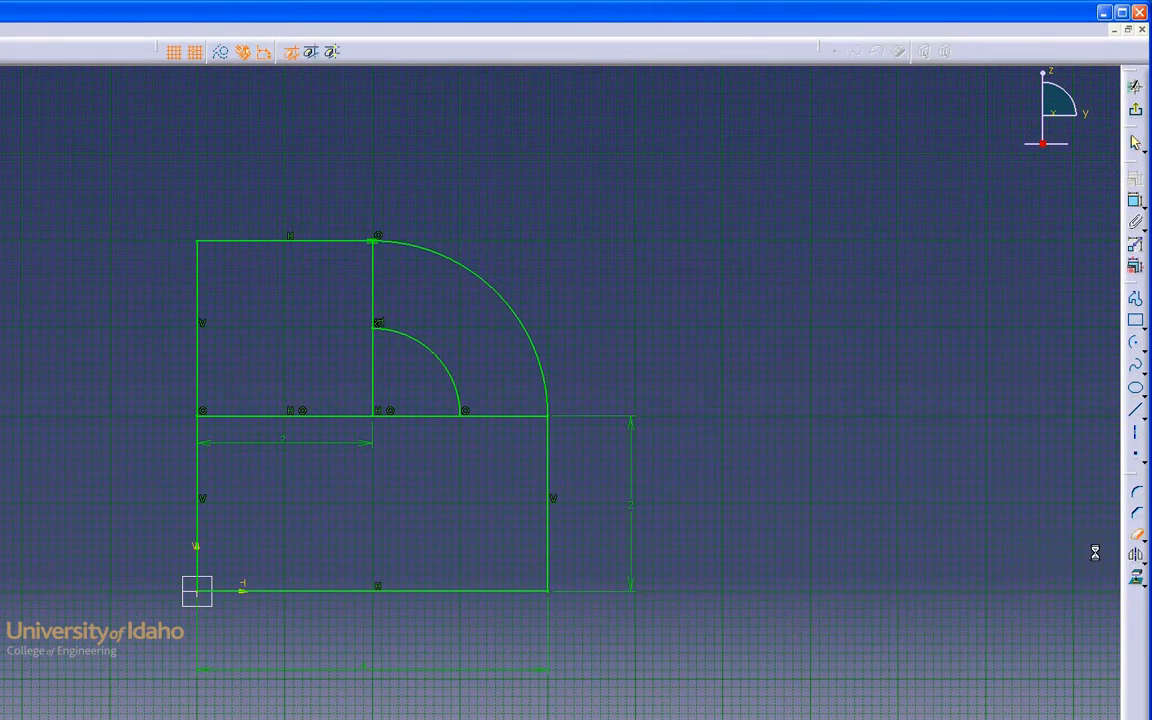
click(500, 416)
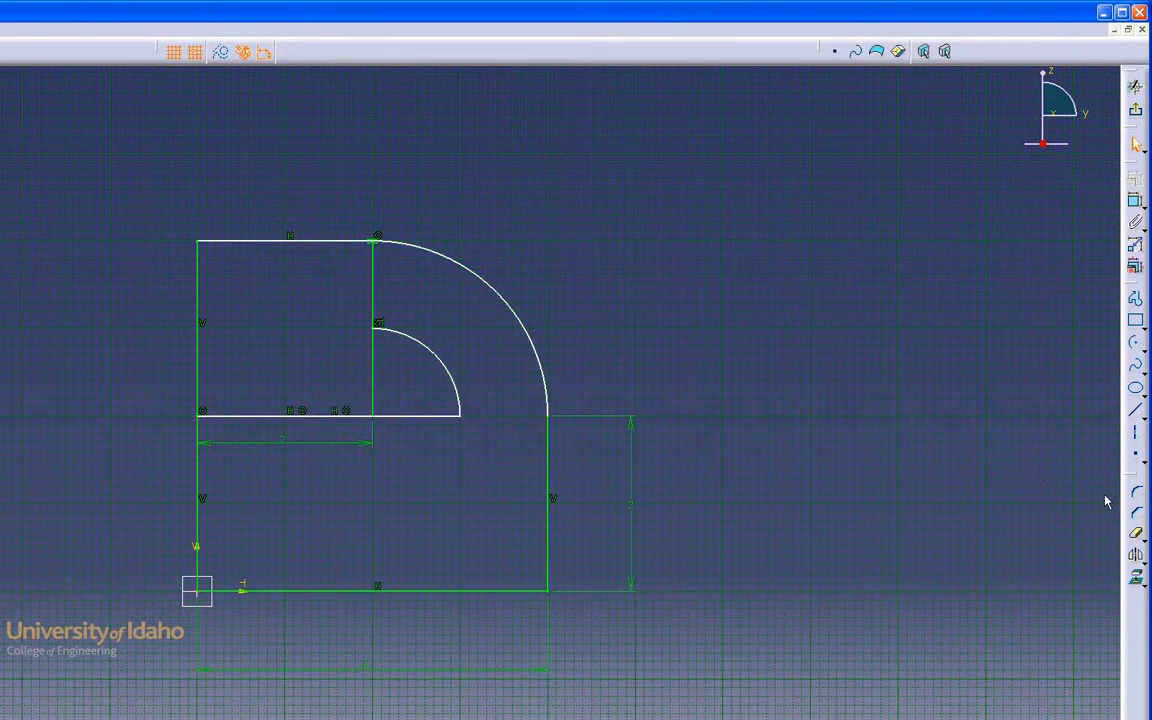
click(1040, 502)
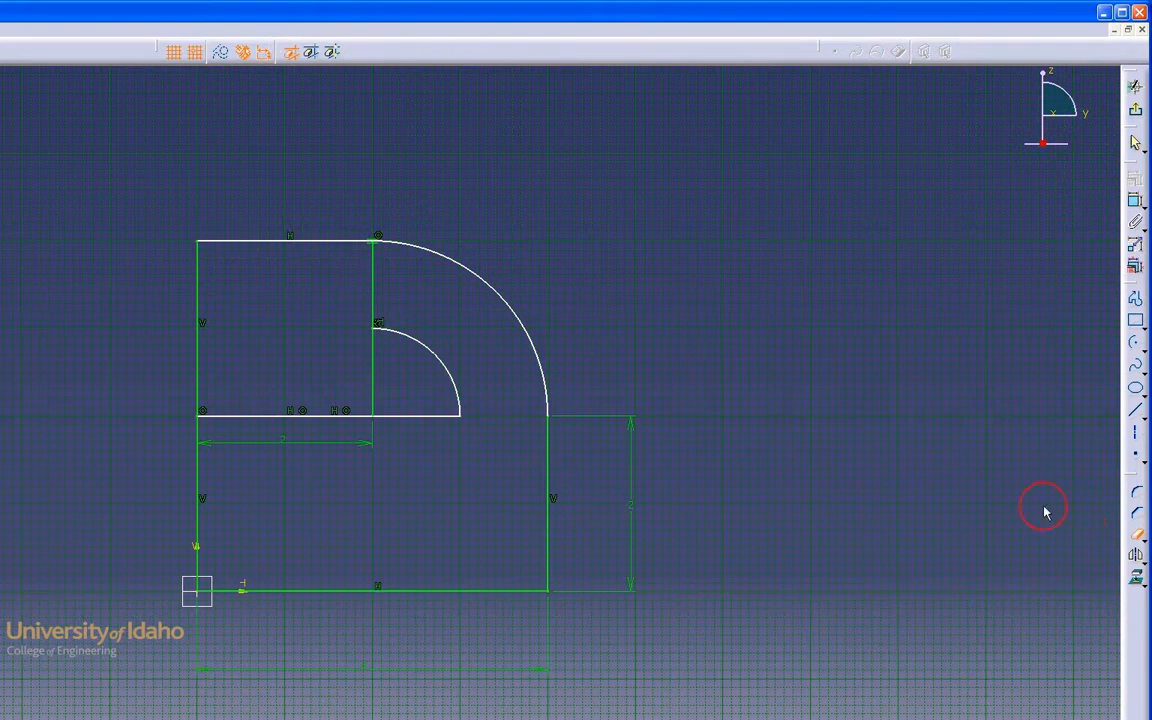
click(375, 303)
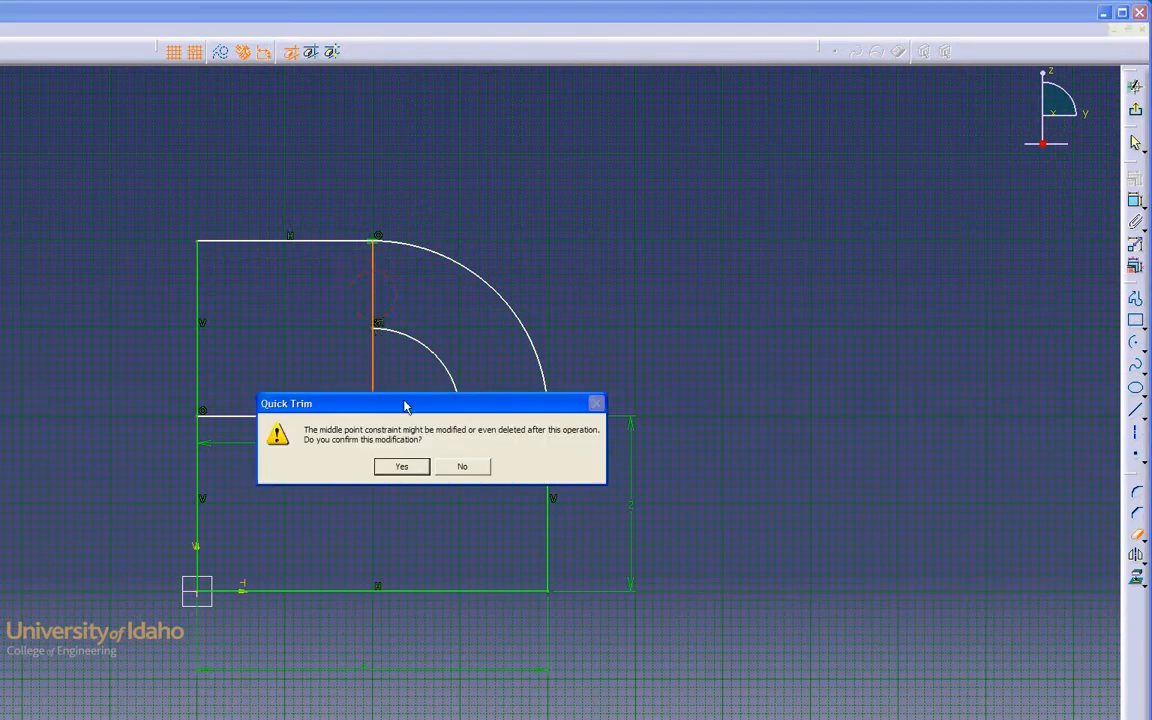
click(407, 466)
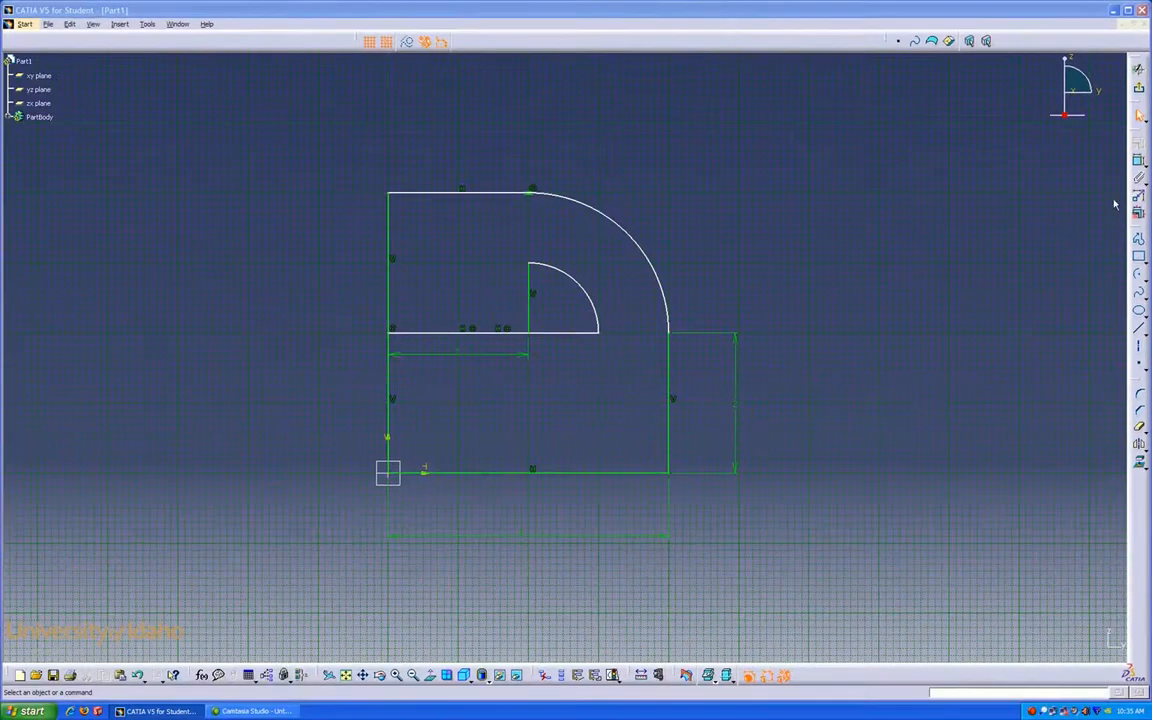
Step: Dimension the inner arc's radius with the Constraint tool
click(1138, 165)
click(531, 334)
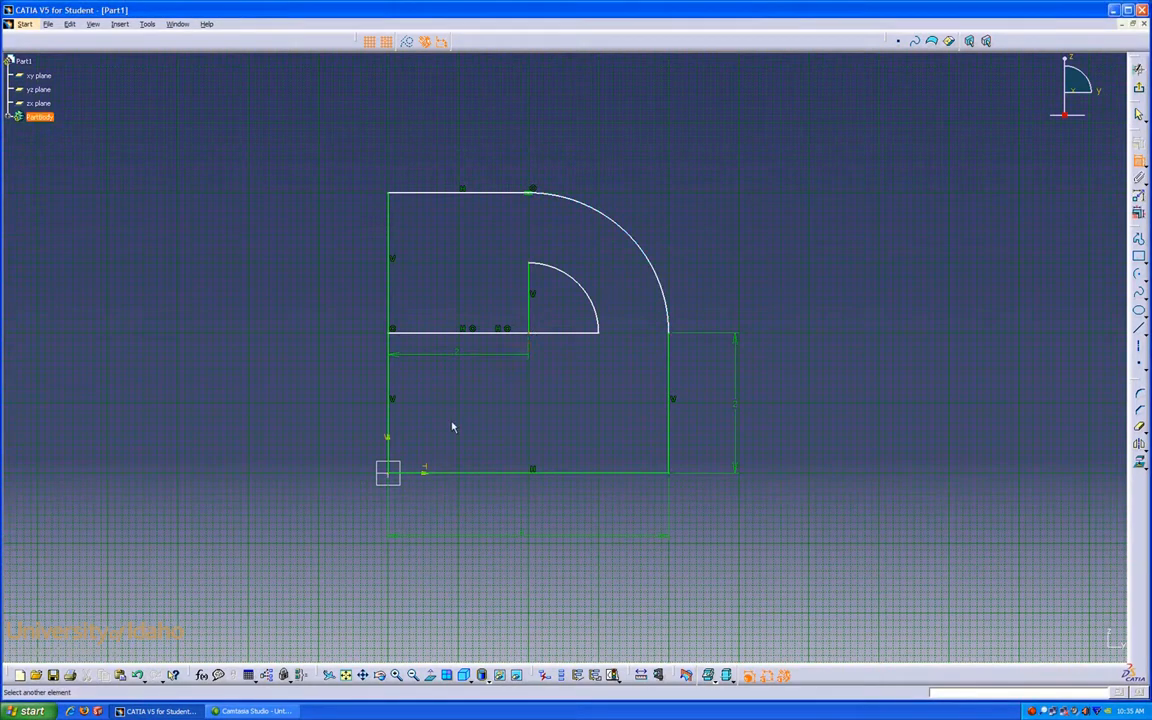
click(422, 474)
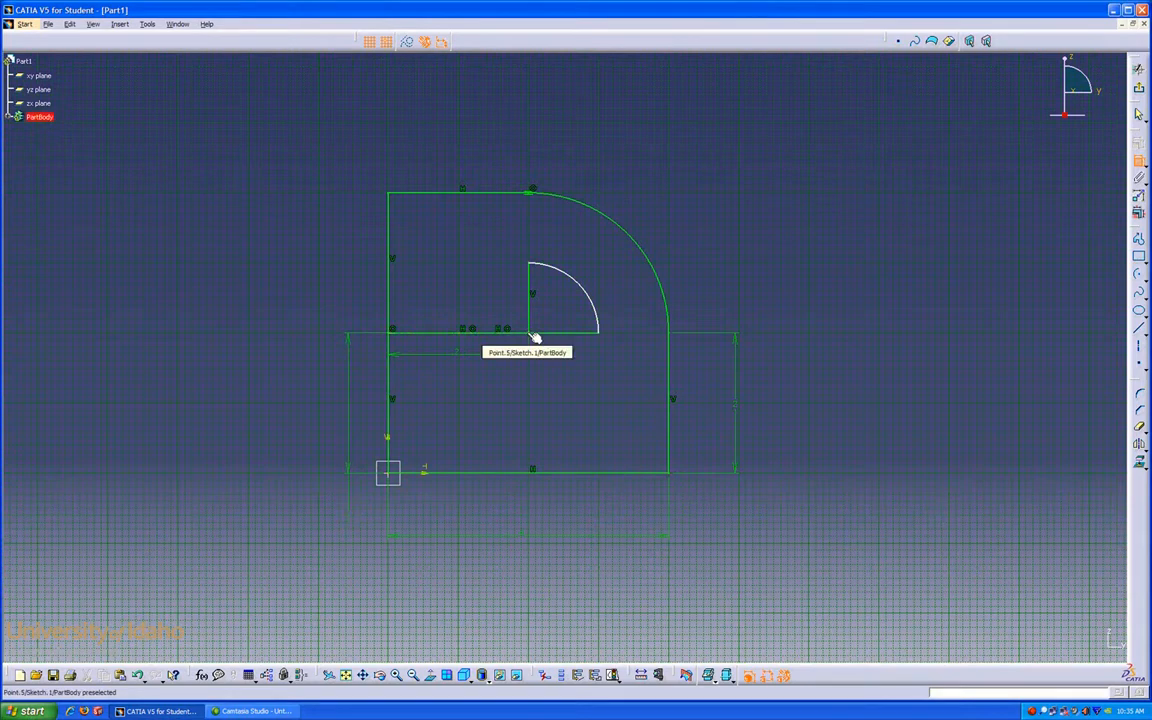
click(578, 283)
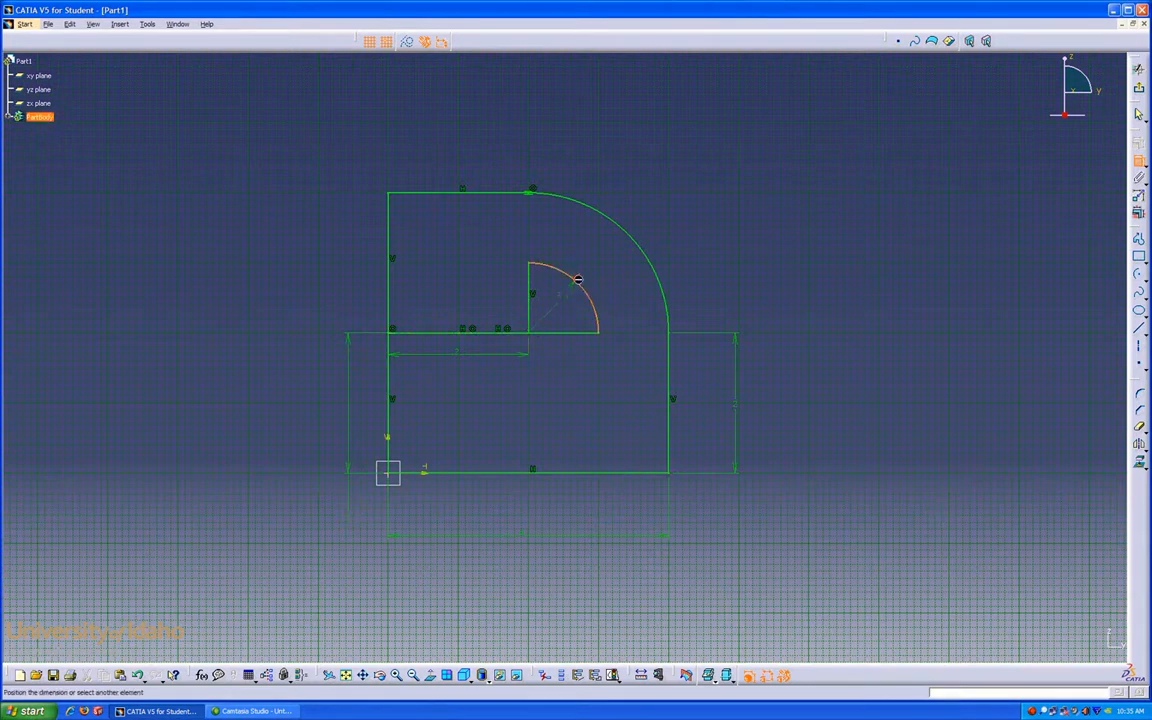
click(610, 269)
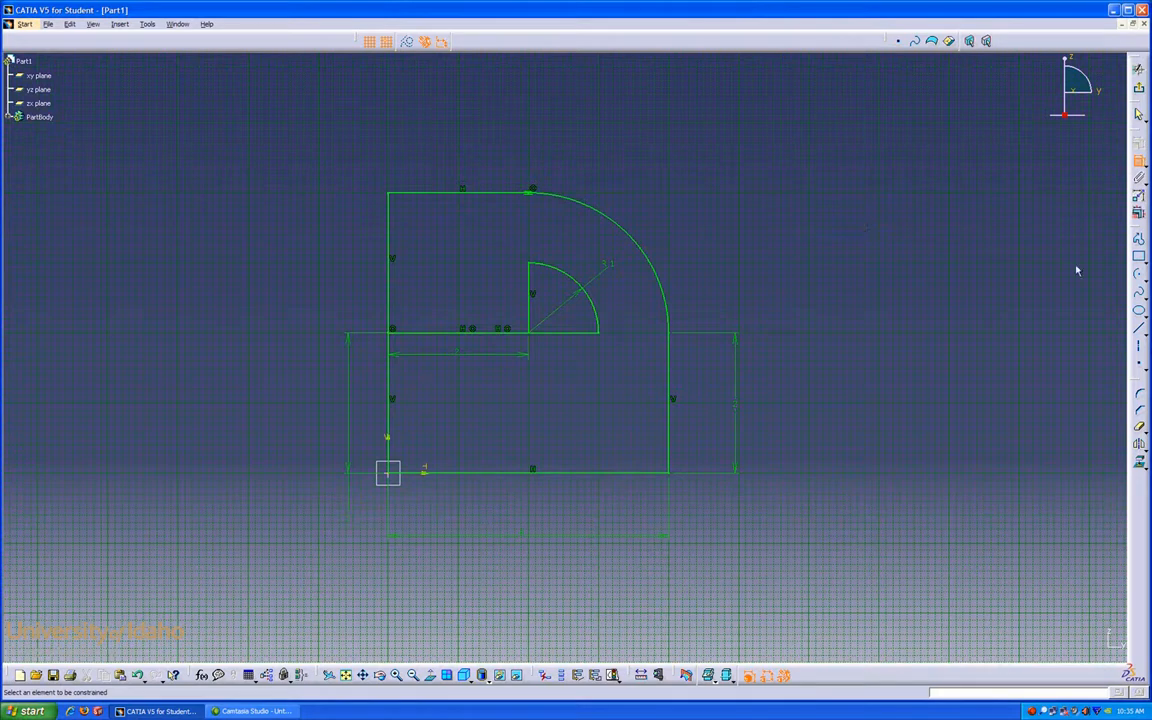
Step: Draw a three-point arc bulging left from the small rectangle's top-left corner to the large rectangle's bottom-left corner
click(1139, 274)
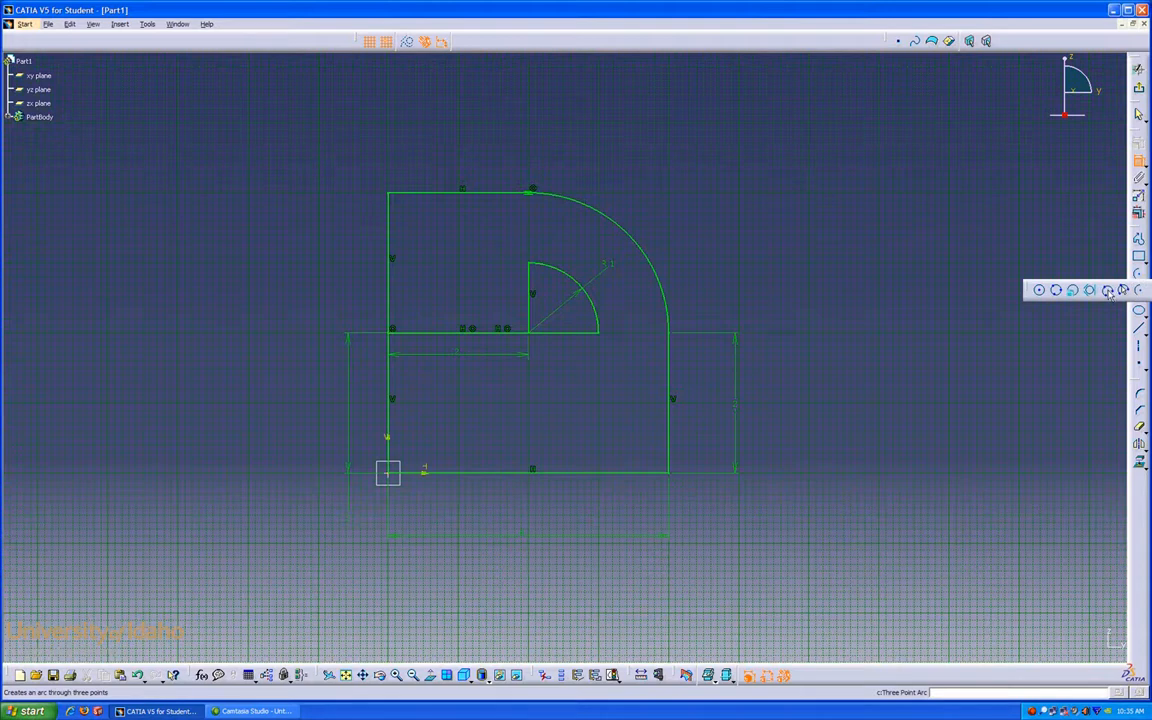
click(1108, 291)
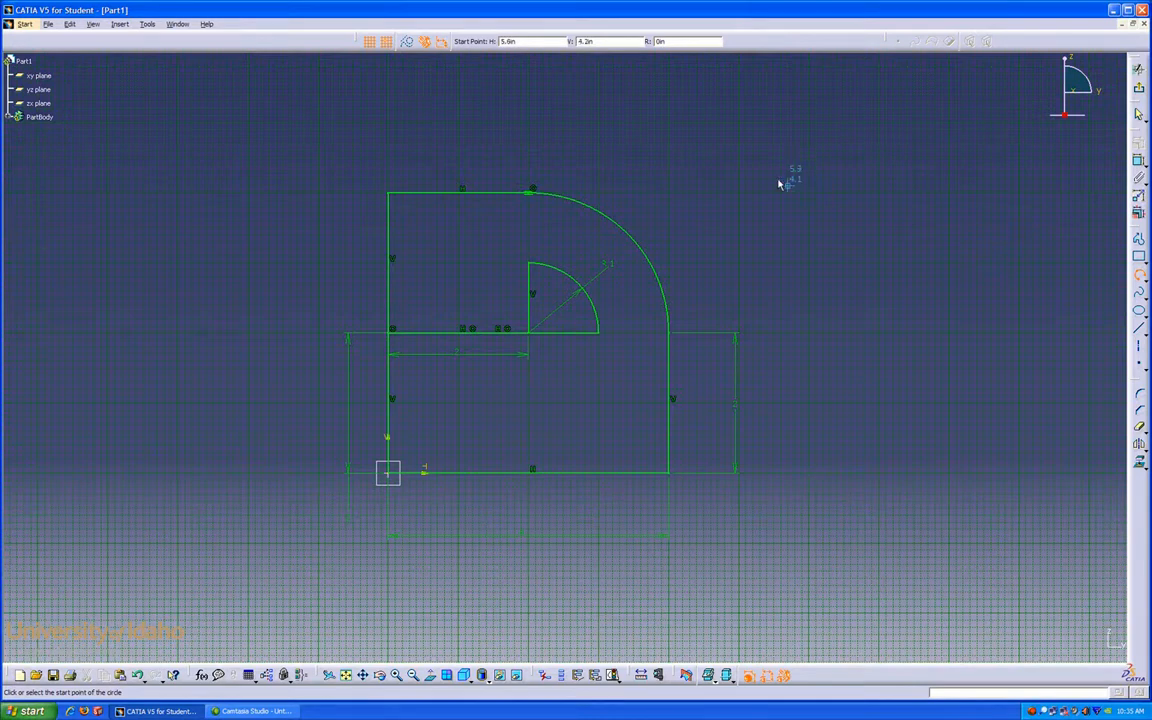
click(390, 194)
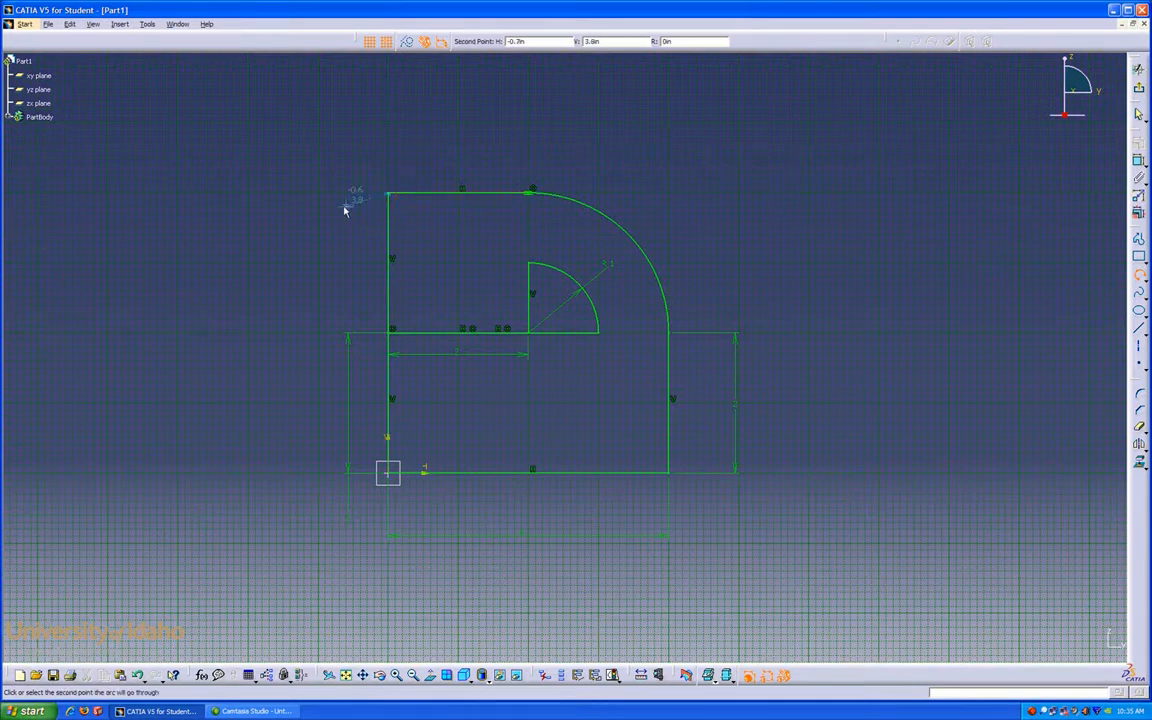
click(249, 336)
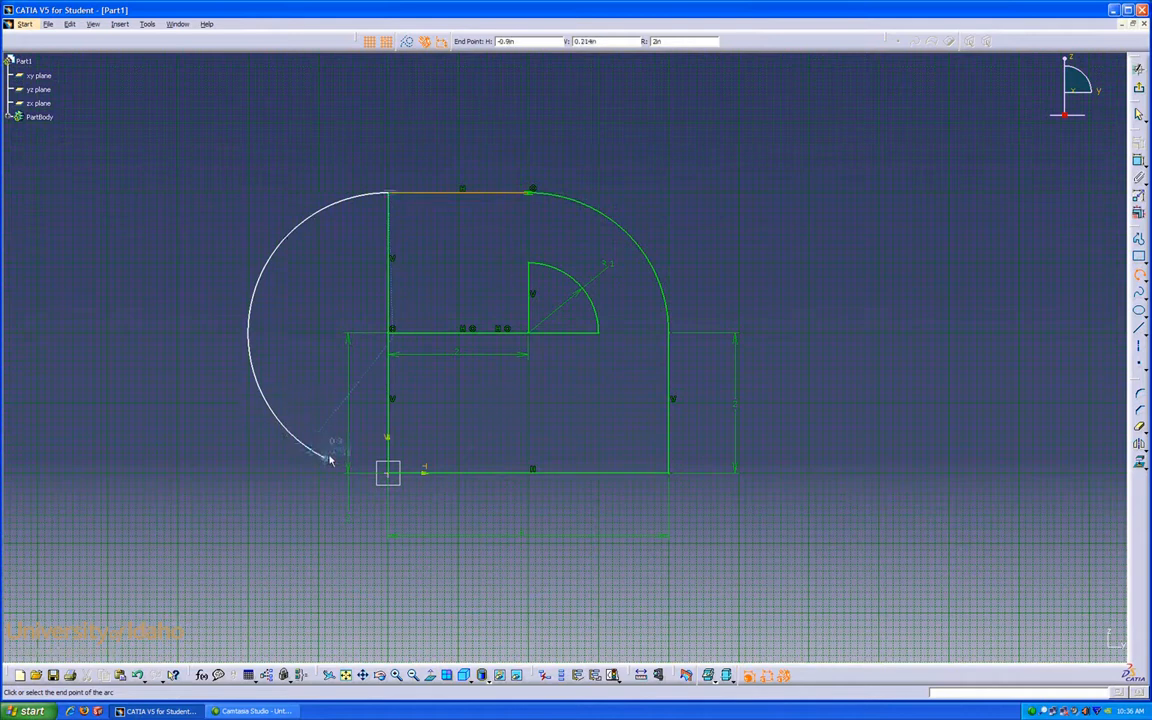
click(396, 477)
click(515, 397)
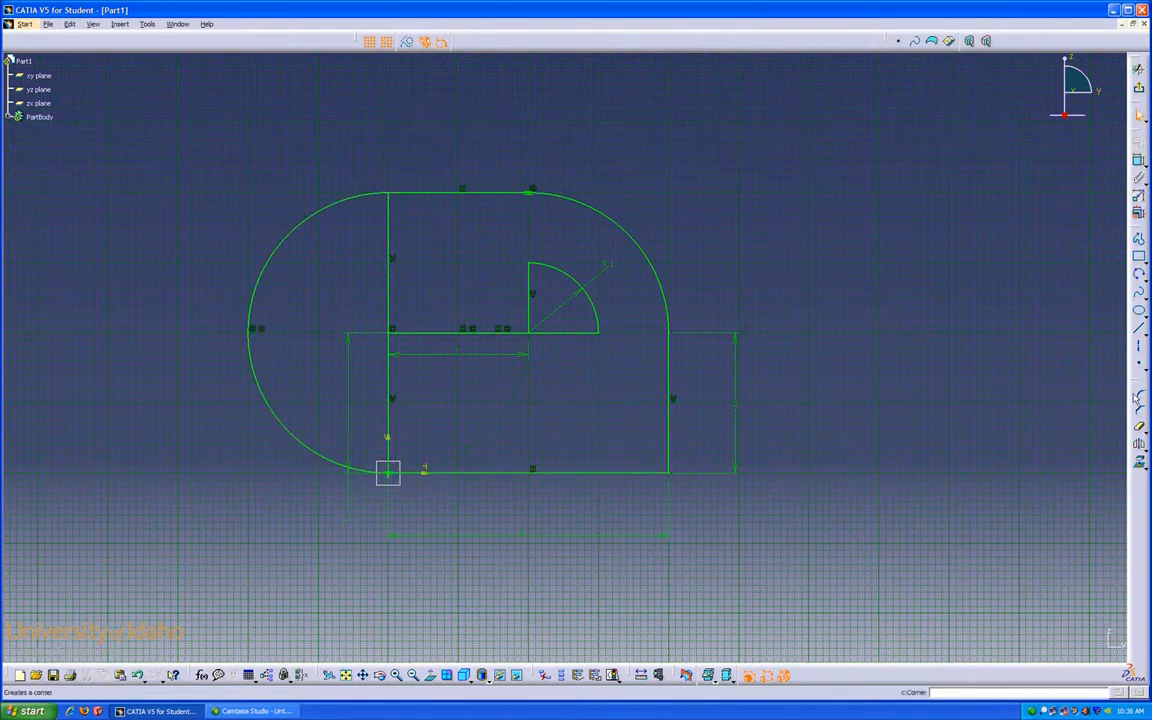
Step: Quick Trim both rectangles' left edges inside the new left arc
click(1139, 427)
click(1140, 428)
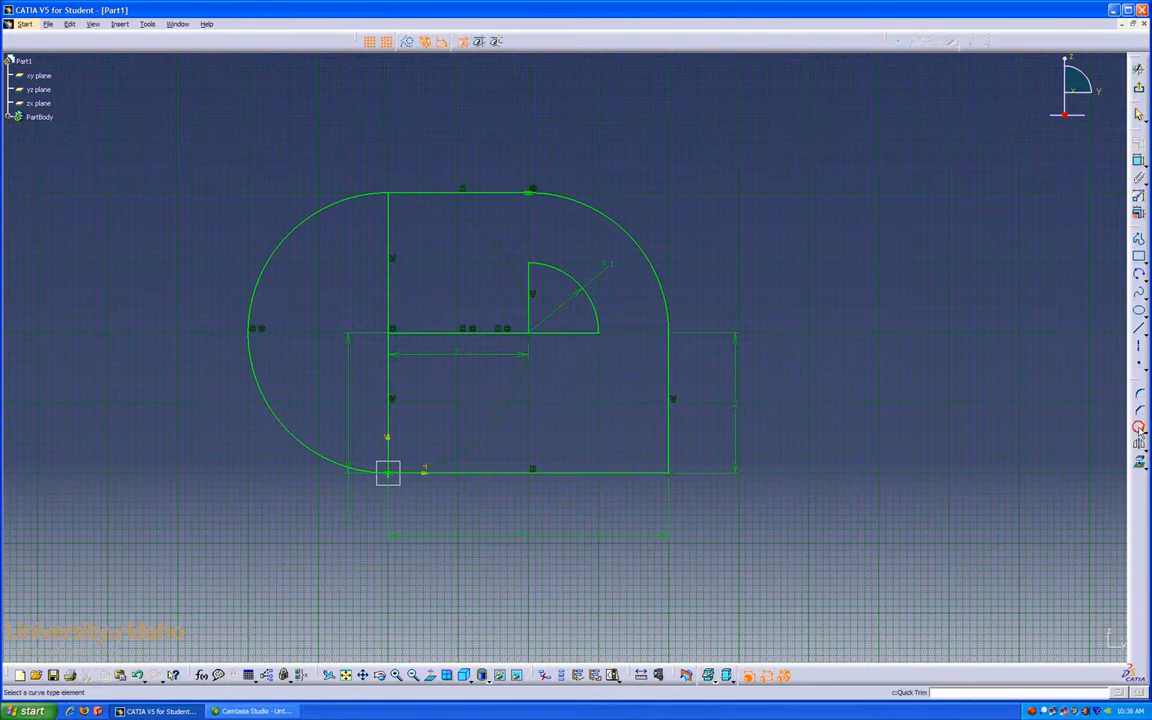
click(391, 430)
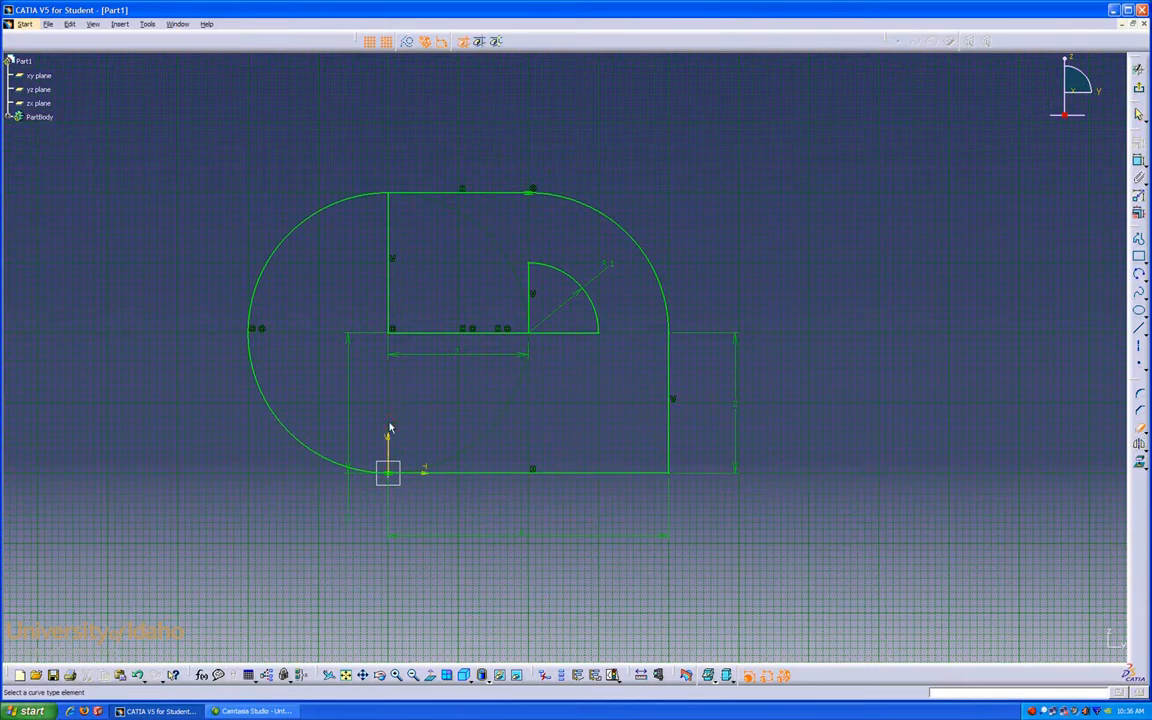
click(392, 318)
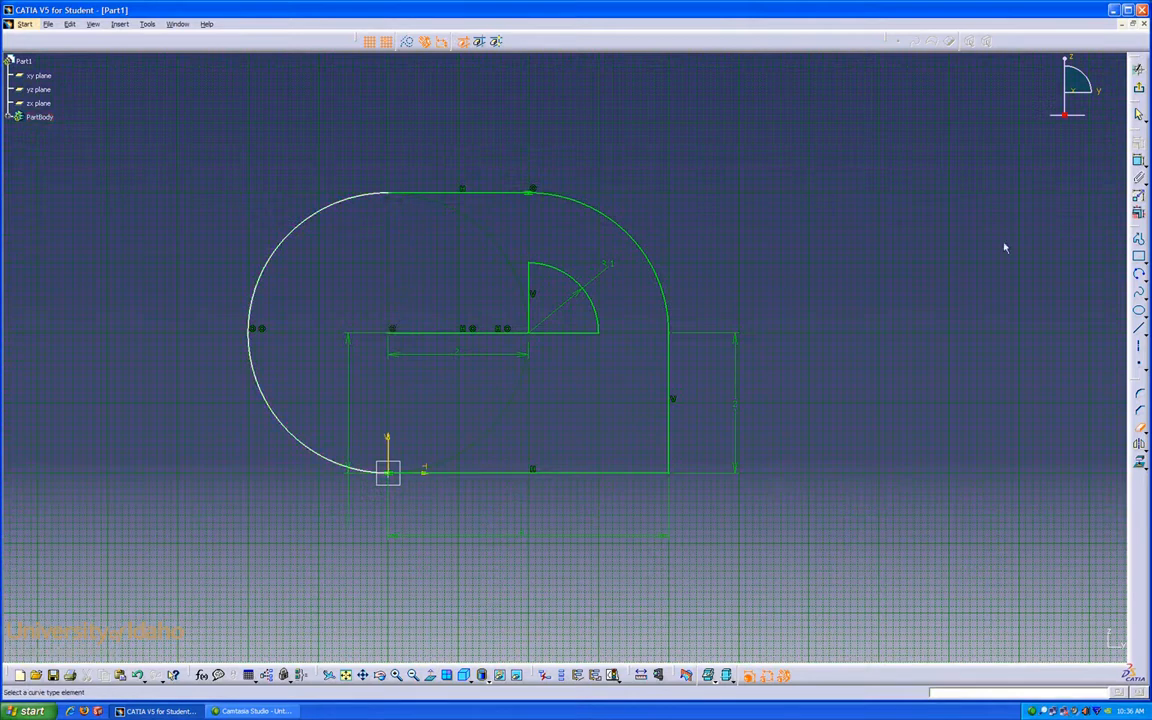
Step: Dimension the left arc's radius
click(1138, 160)
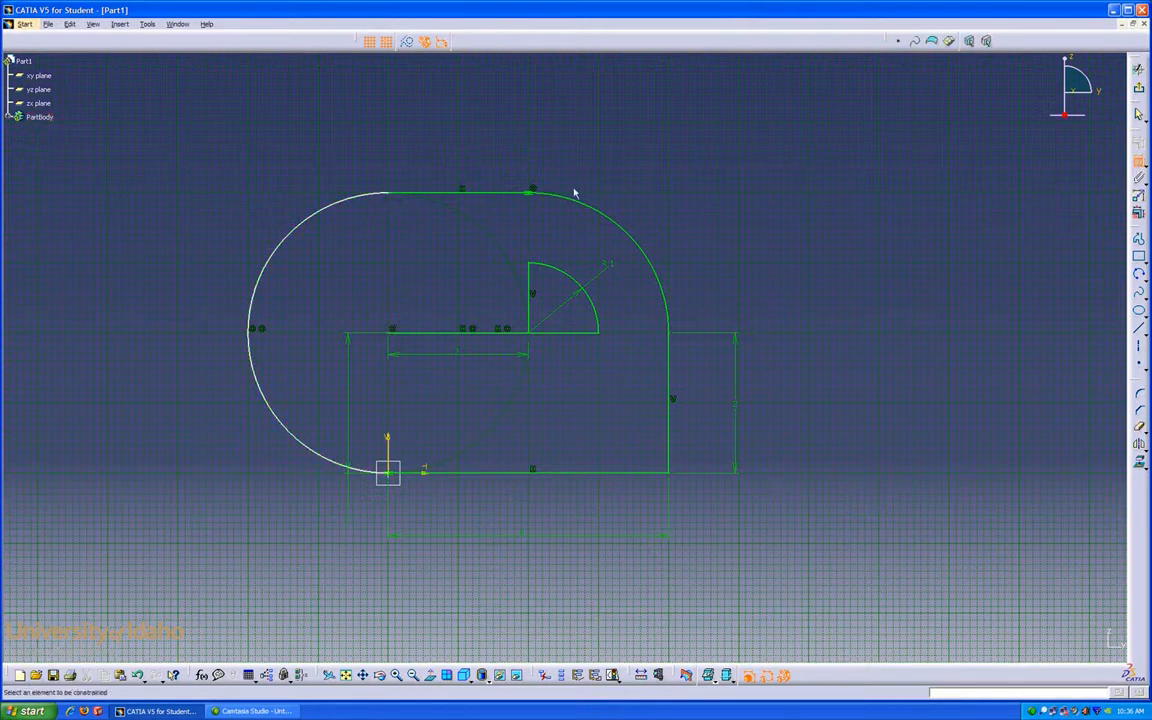
click(346, 201)
click(220, 203)
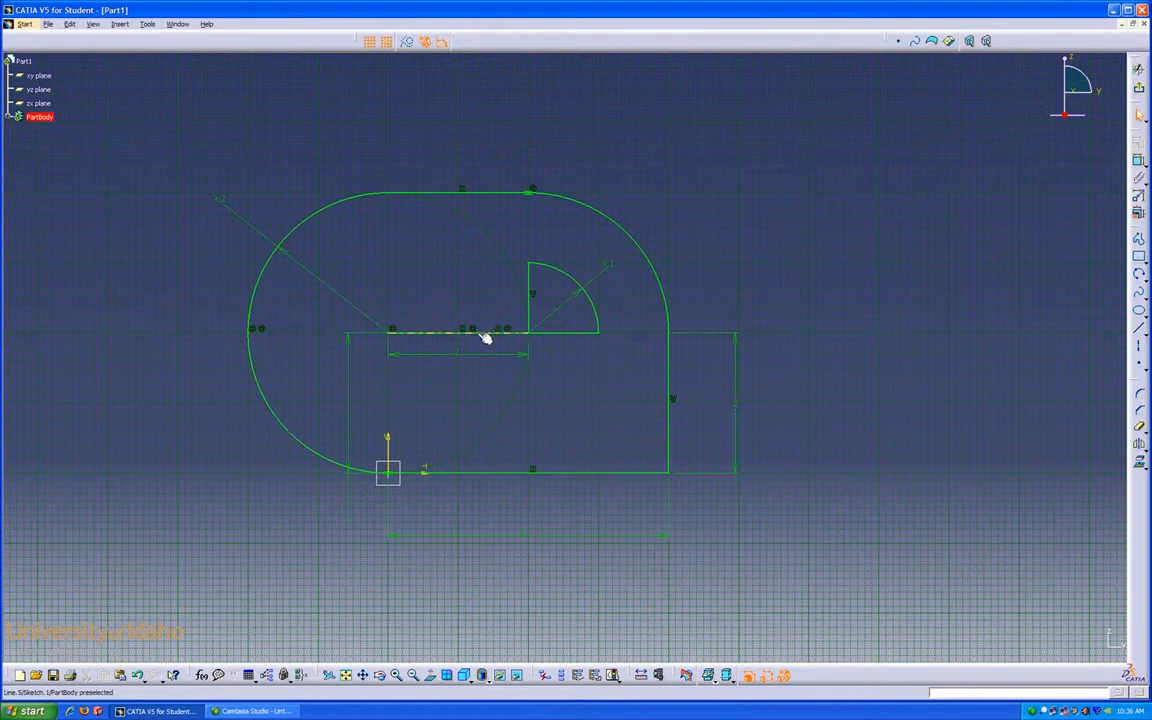
Step: Quick Trim the interior horizontal segment left of the inner arc, converting its length dimension into a distance
click(1136, 429)
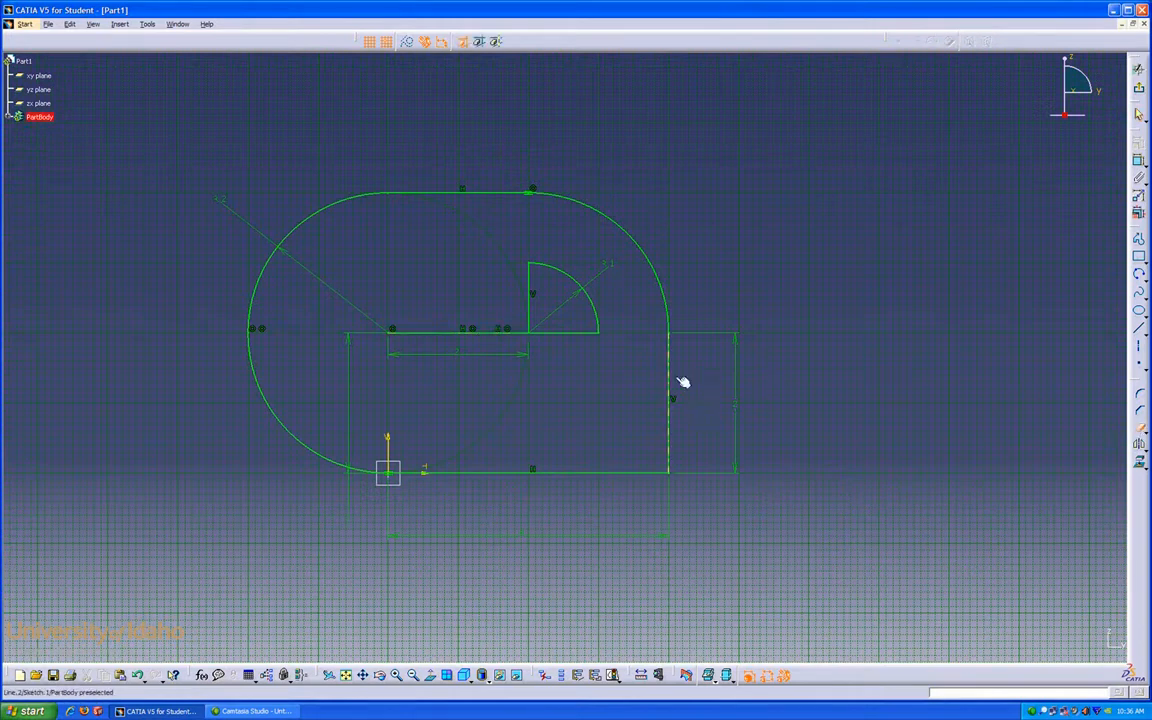
click(445, 330)
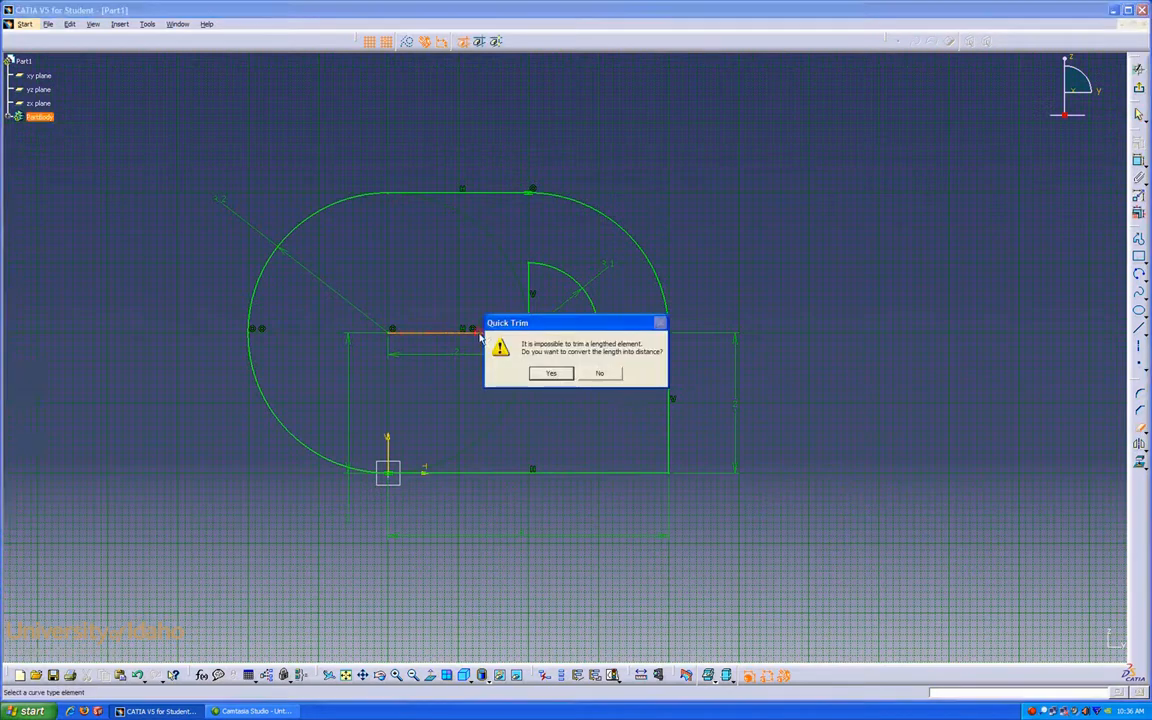
click(552, 374)
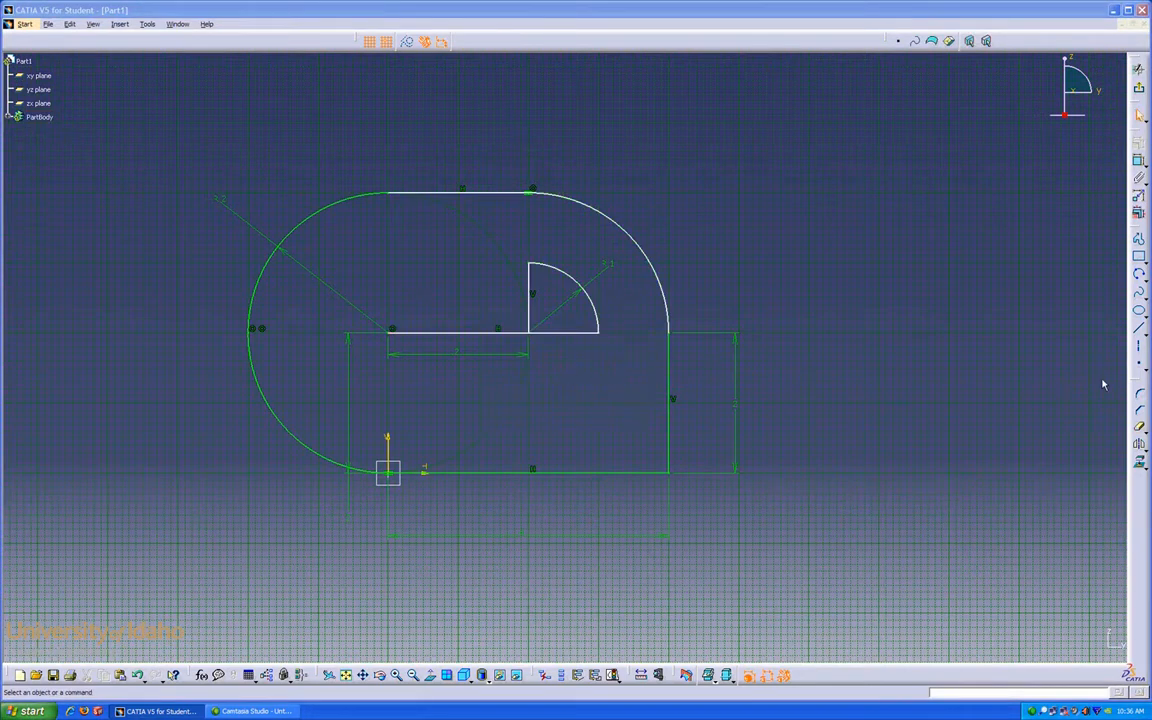
click(1139, 428)
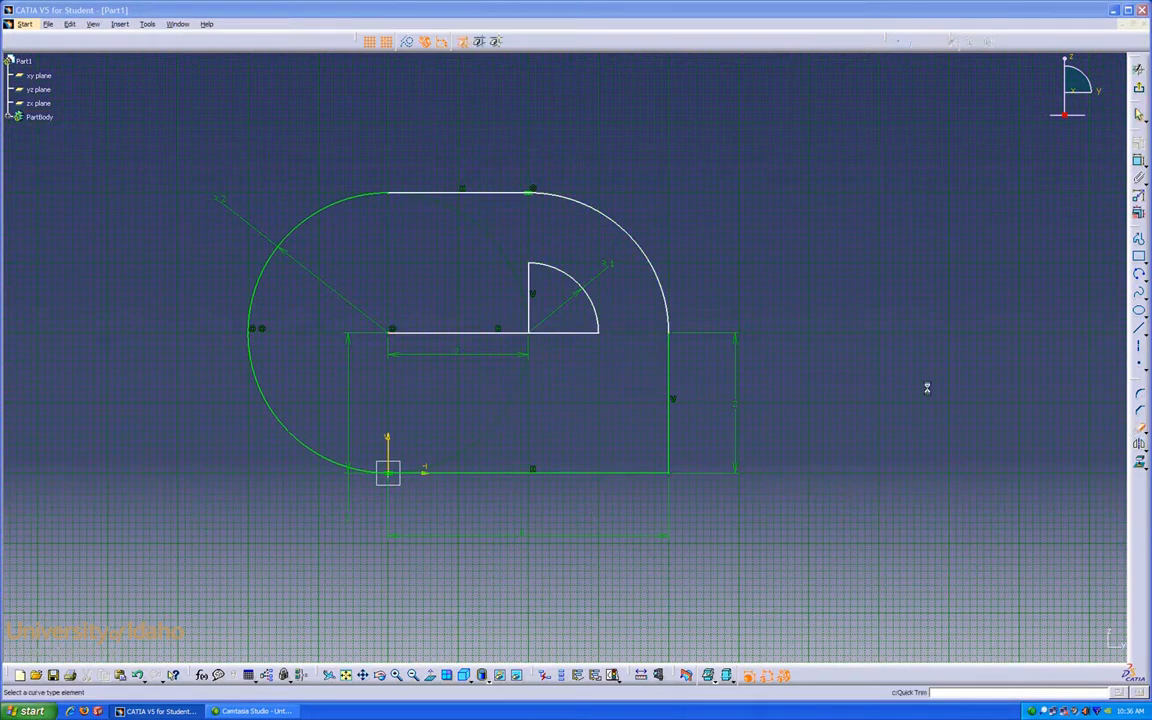
click(476, 338)
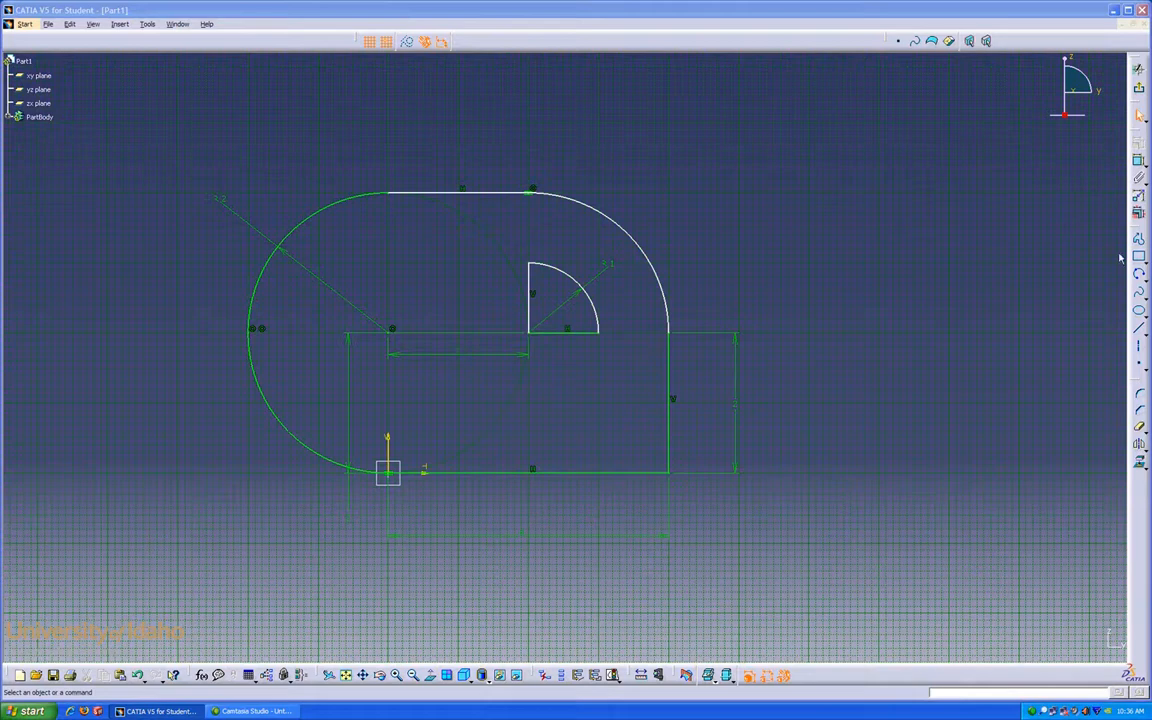
Step: Draw a circle centred on the left arc's centre, its edge touching the quarter arc's circle on the left
click(1141, 276)
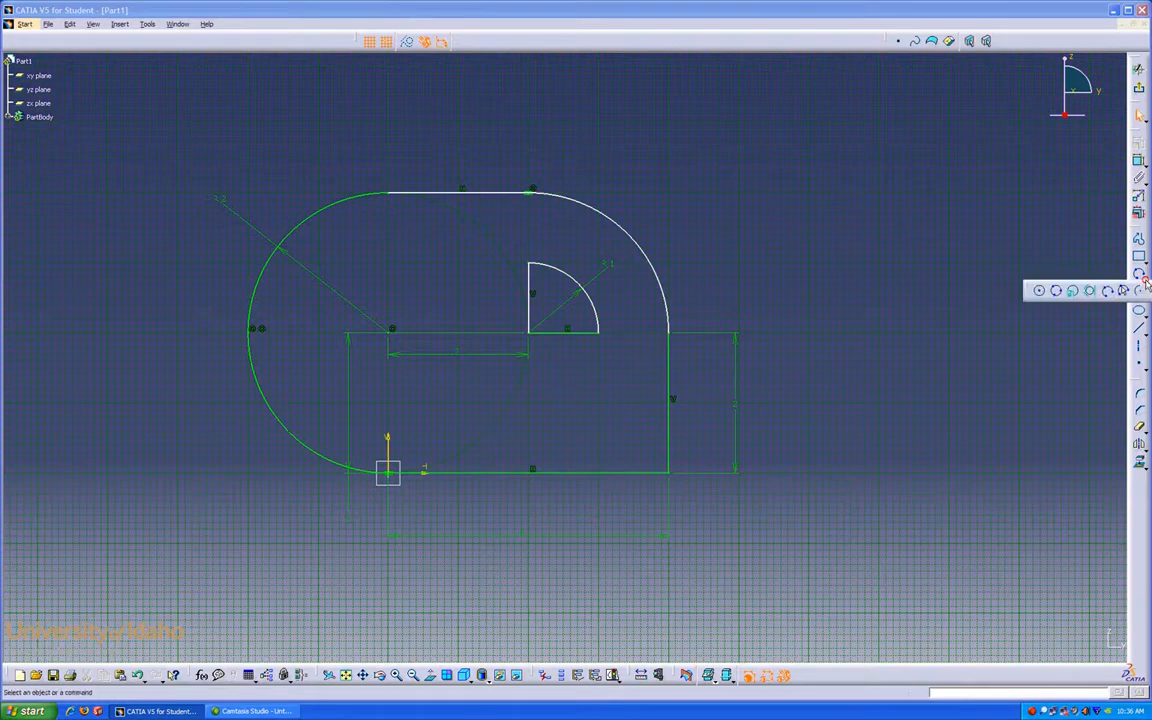
click(1039, 290)
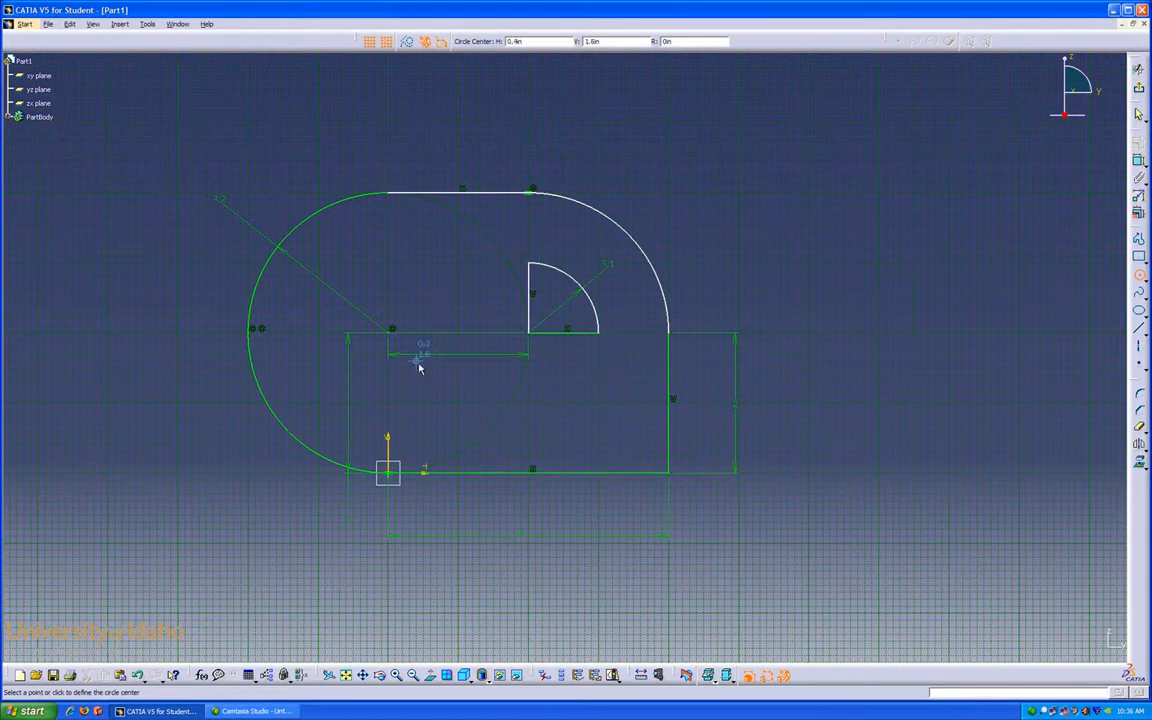
click(391, 333)
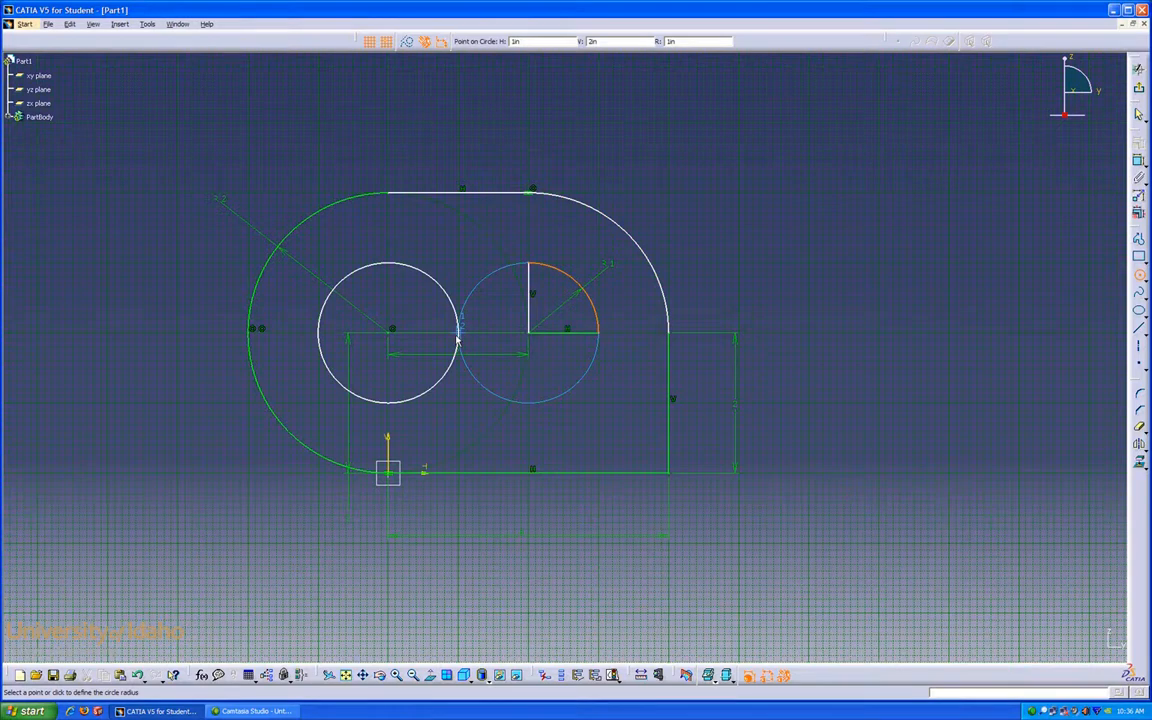
click(458, 338)
Step: Dimension the horizontal distance between the origin's vertical axis and the quarter arc's vertical edge, placing it below
click(1138, 160)
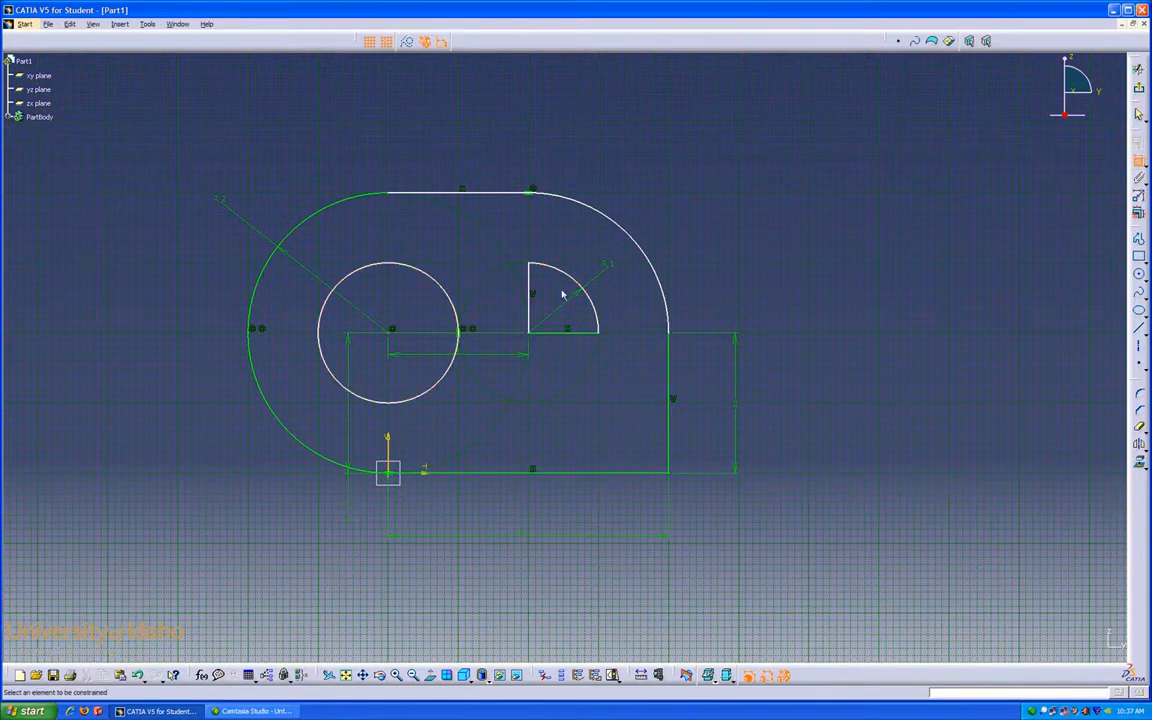
click(528, 310)
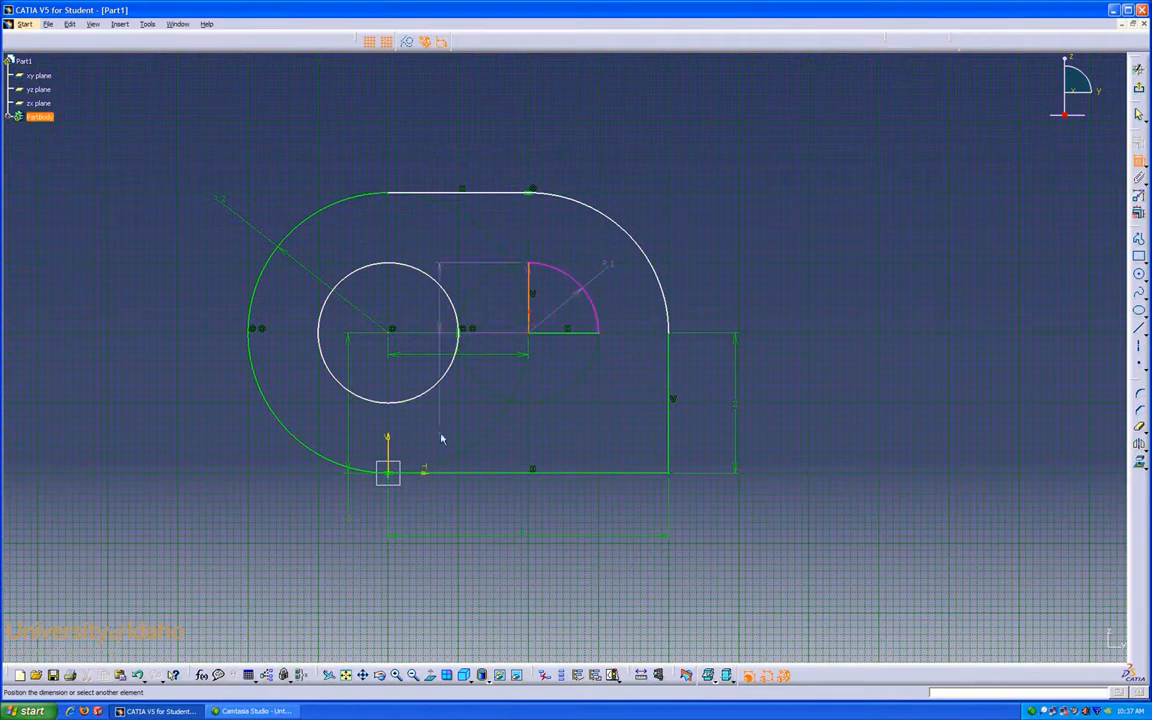
click(390, 447)
click(456, 501)
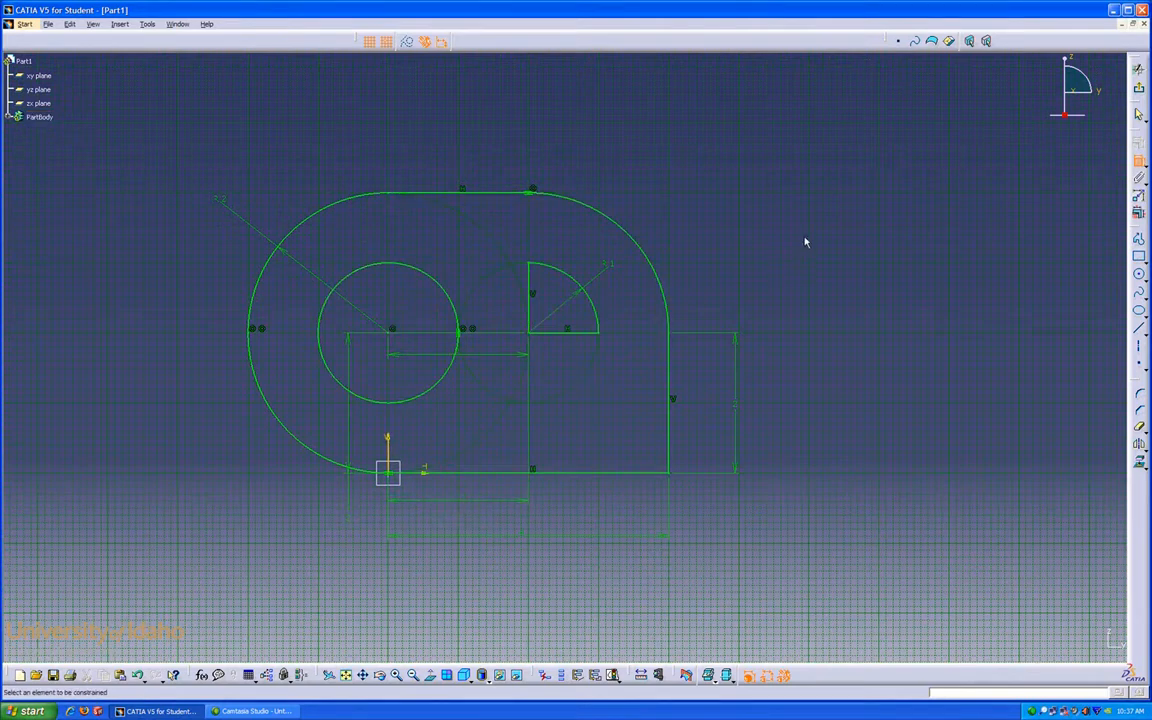